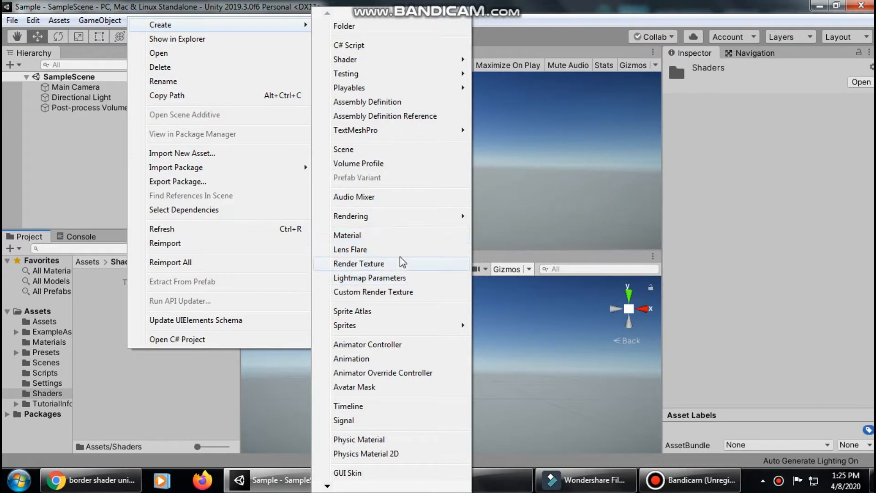
Create a PBR Graph shader named Border in the Shaders folder.
mouse_move(404, 61)
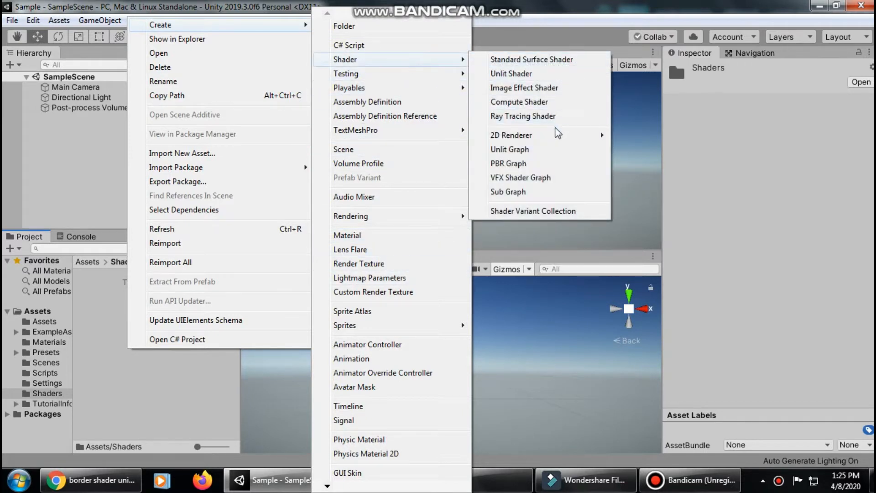
click(551, 164)
key(BackSpace)
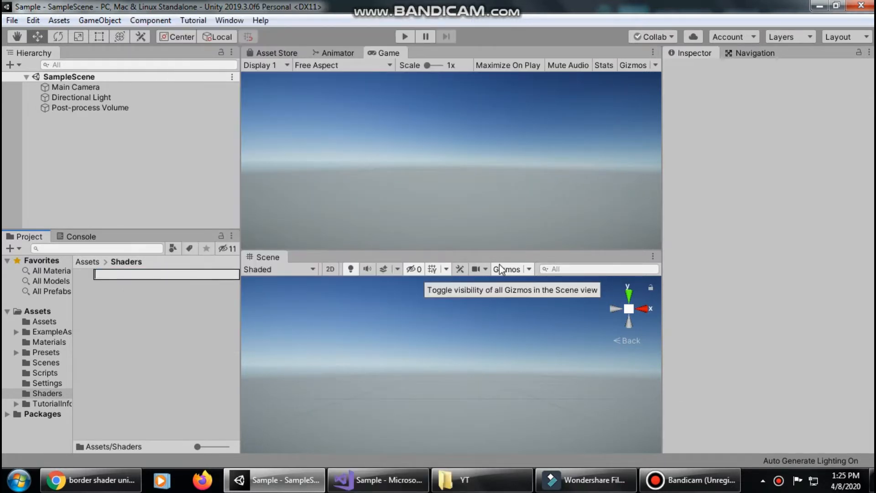
text(Border)
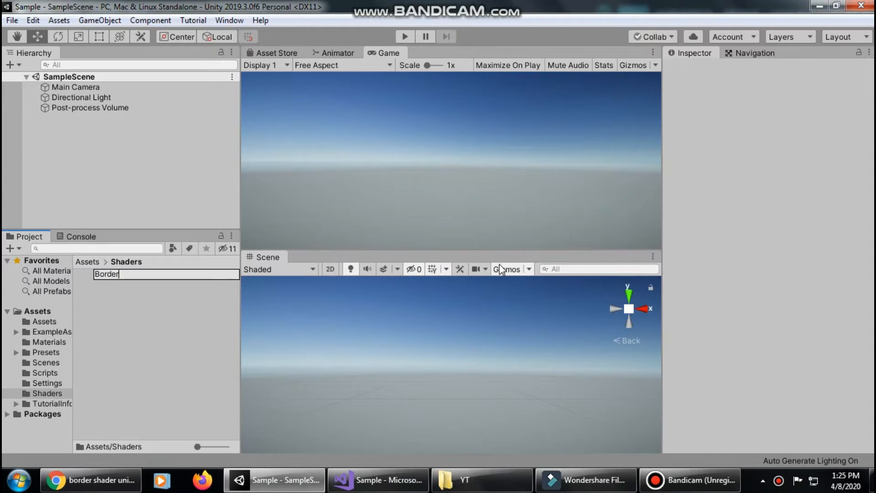
key(Return)
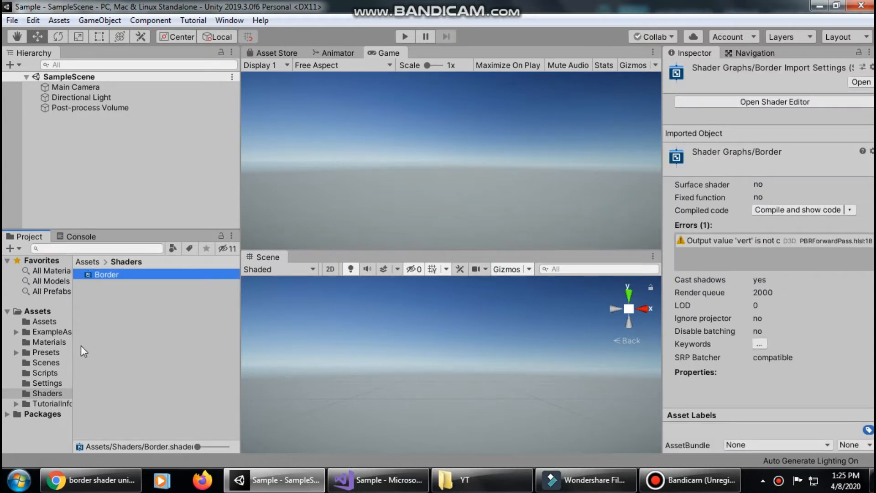
Select the Border material in the Materials folder and assign it the Shader Graphs/Border shader.
click(61, 343)
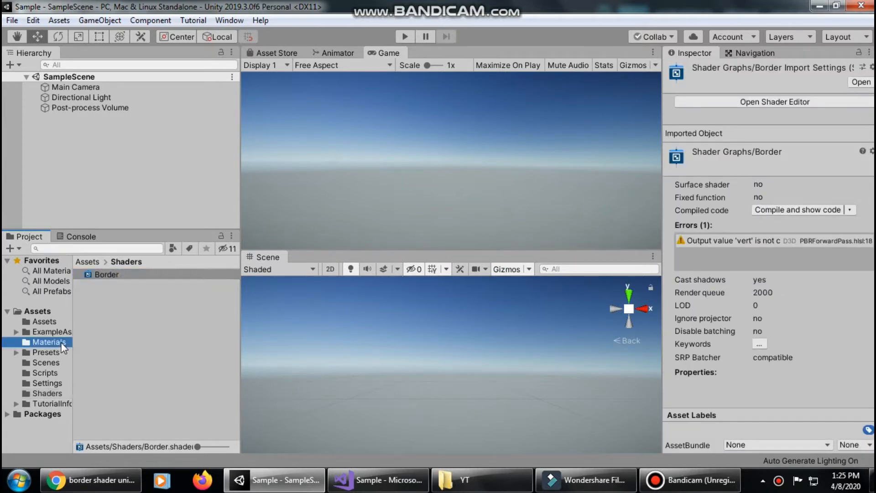
click(125, 274)
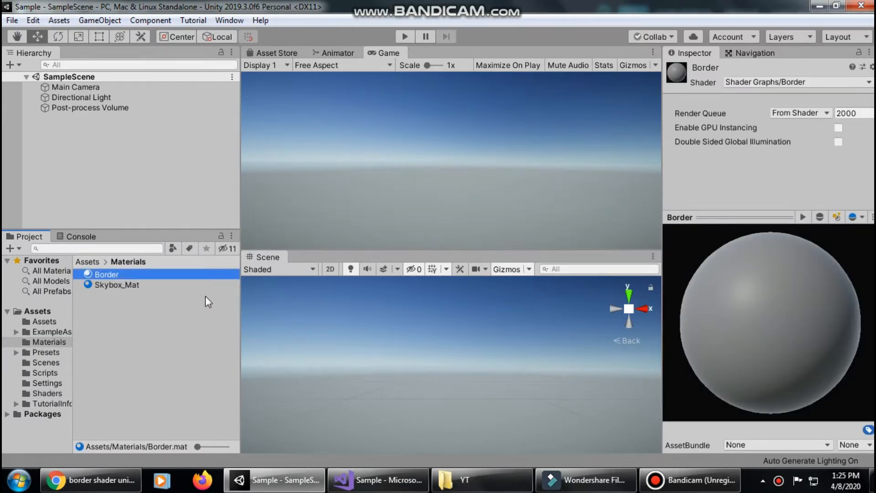
click(802, 82)
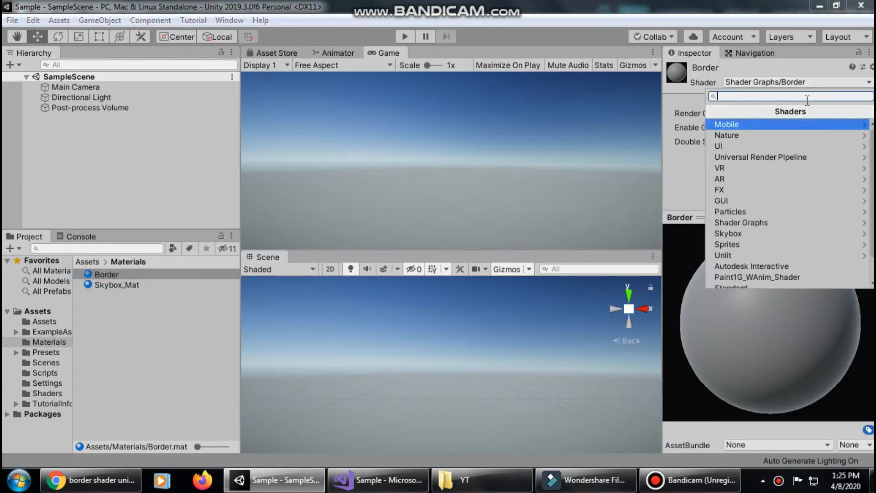
text(border)
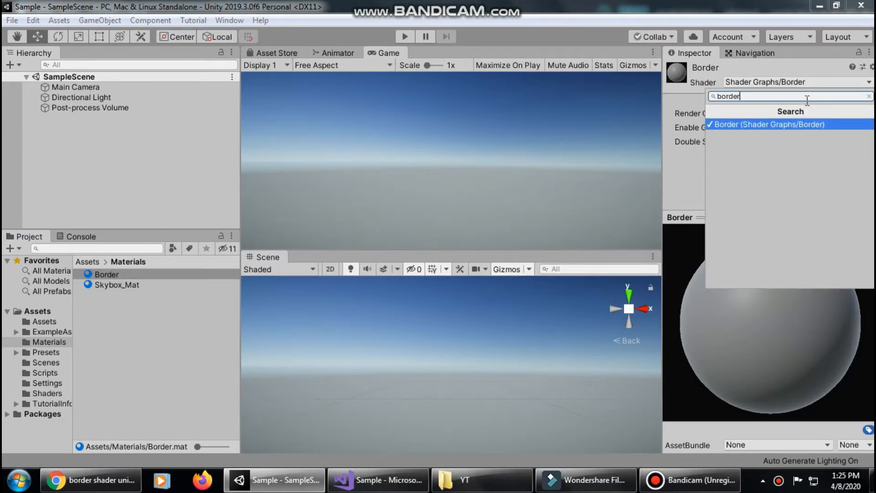
key(Return)
click(139, 322)
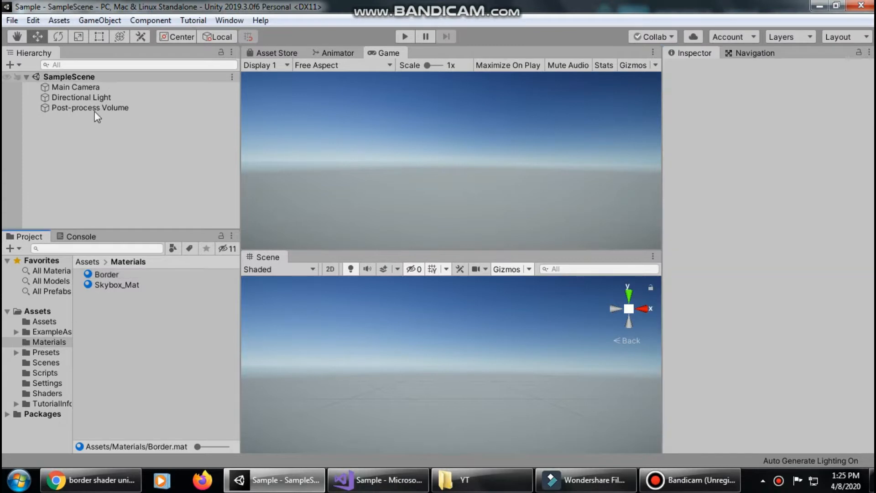
Add a Quad to the scene and apply the Border material to it.
right_click(78, 147)
mouse_move(119, 287)
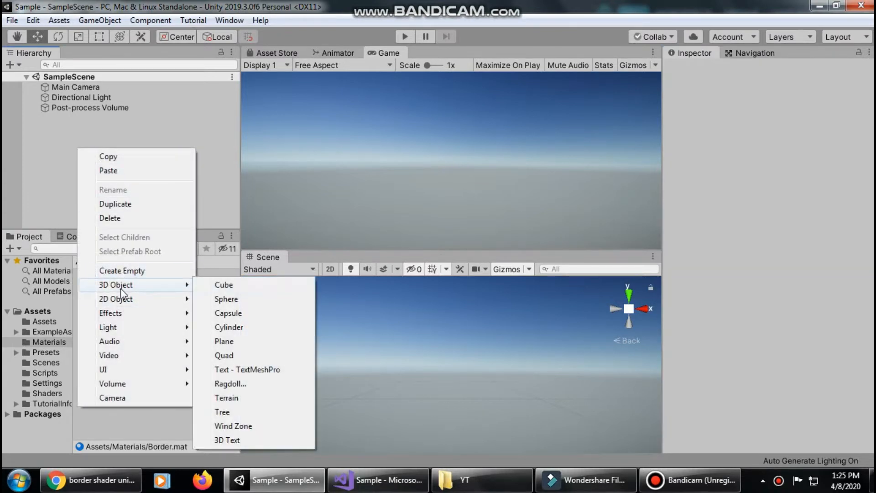
click(252, 355)
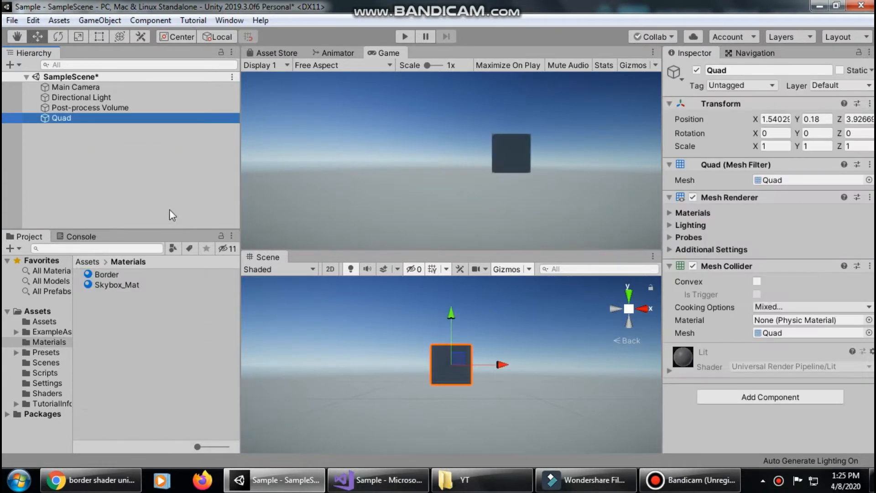
drag(106, 274, 710, 437)
scroll(749, 343, down, 1)
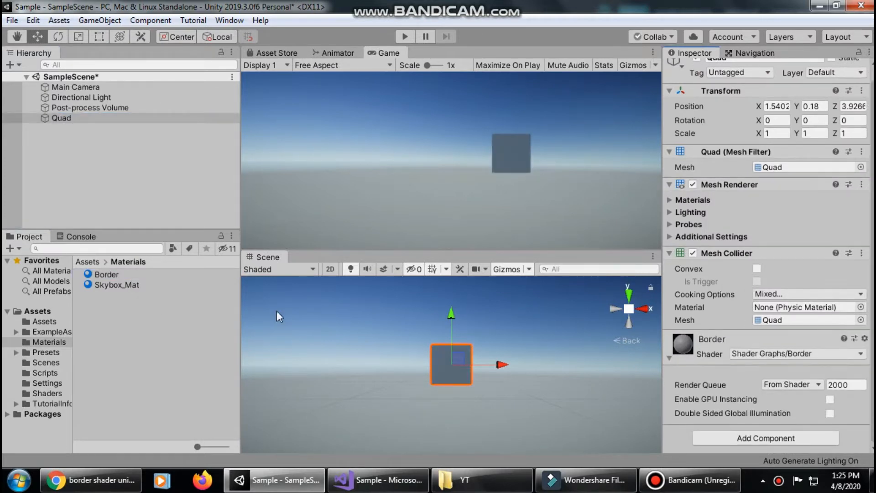
Open the Border shader graph from the Shaders folder and maximize its editor.
click(56, 393)
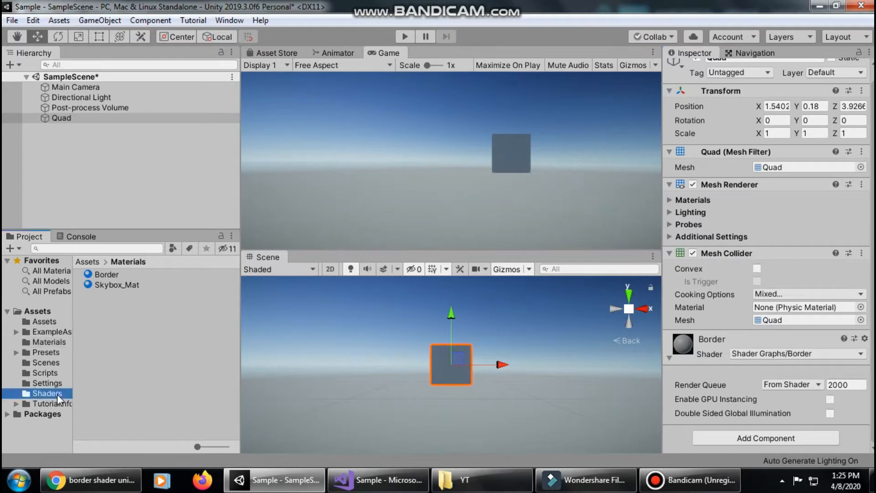
double_click(113, 274)
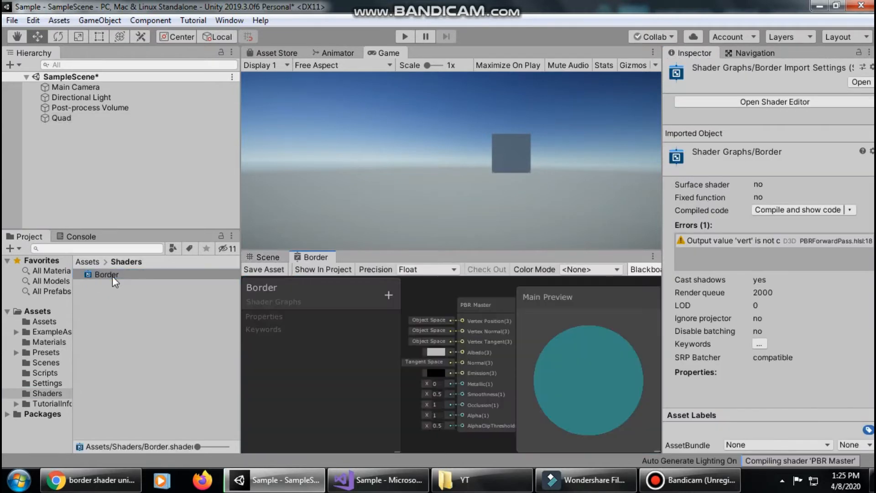
click(653, 256)
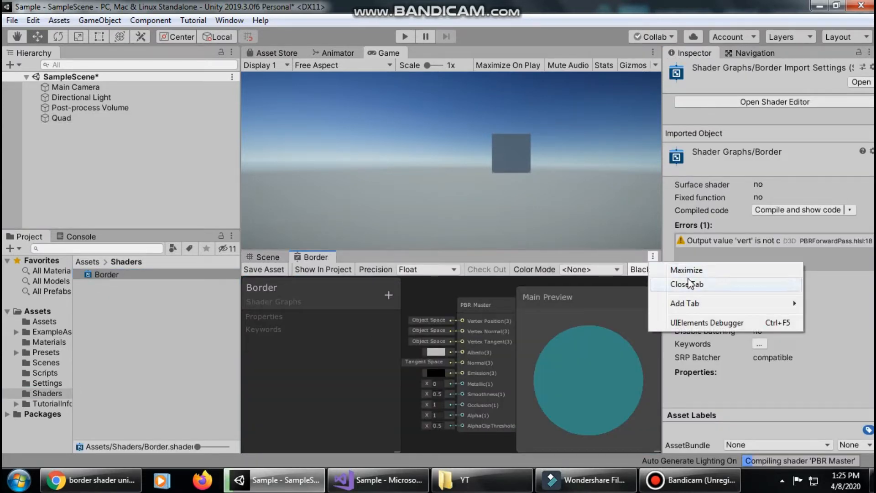
click(704, 272)
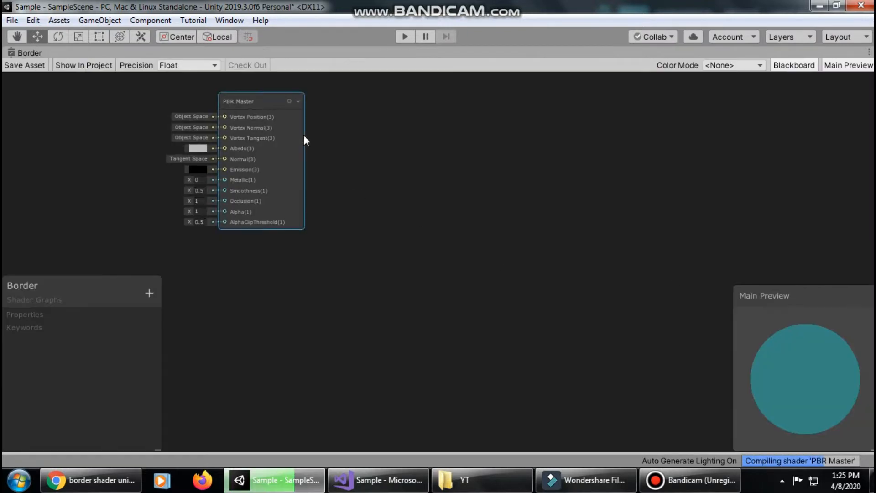
Rearrange the PBR Master node and the blackboard in the graph, and set the main preview mesh to Cube.
drag(273, 107, 555, 228)
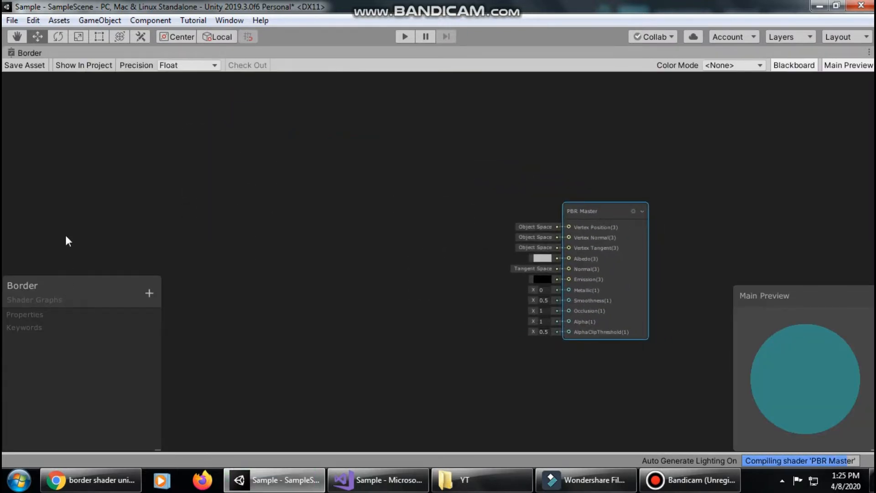
drag(70, 301, 10, 75)
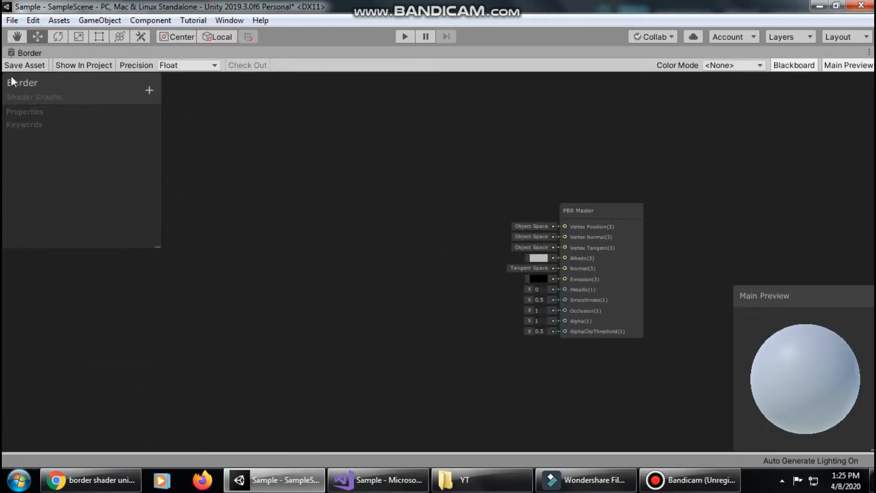
right_click(800, 360)
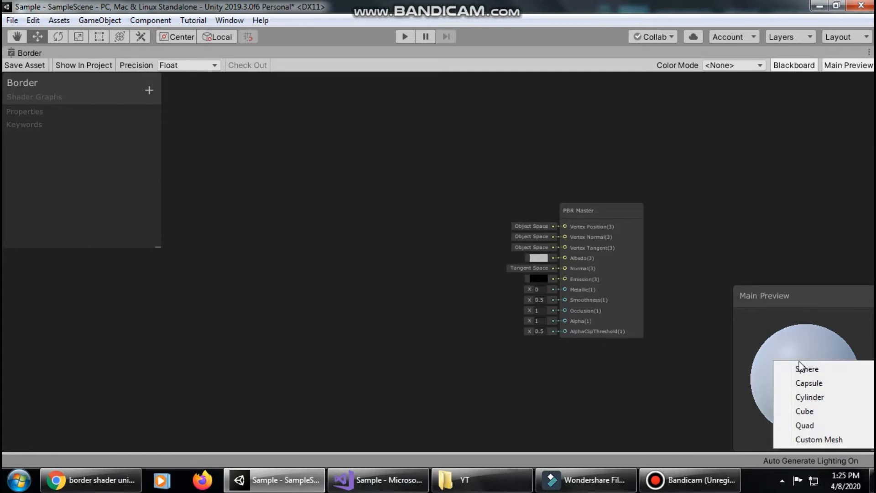
click(833, 412)
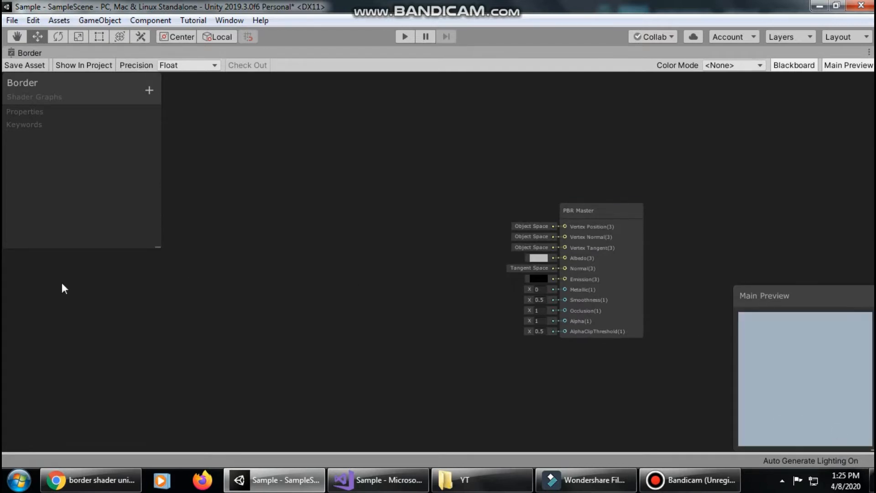
drag(556, 208, 573, 190)
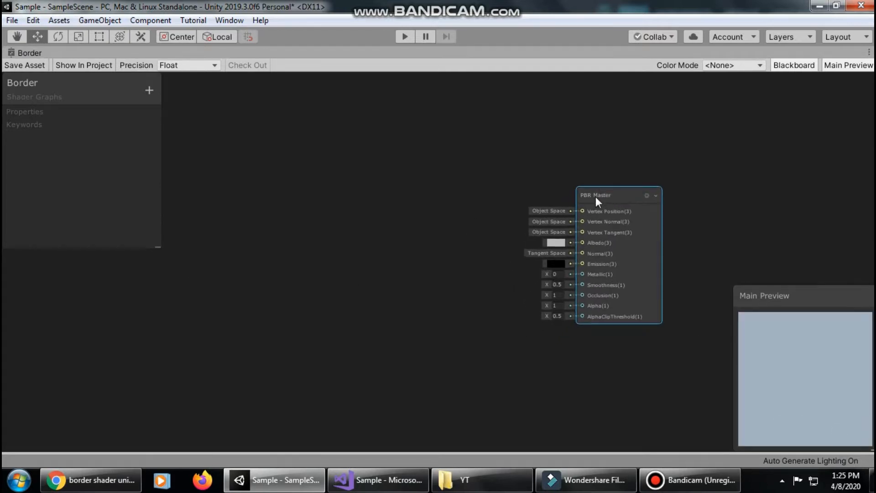
Add a Vector1 property named Change to the Border graph.
click(149, 94)
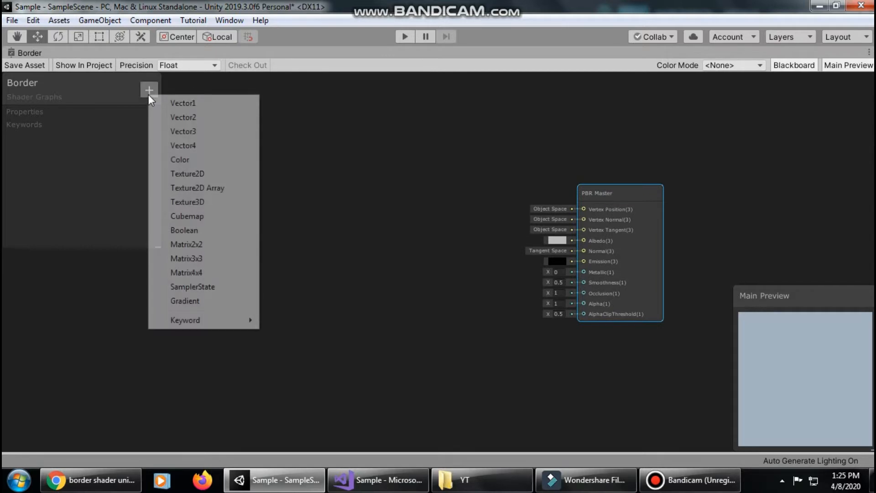
click(199, 103)
key(BackSpace)
text(C)
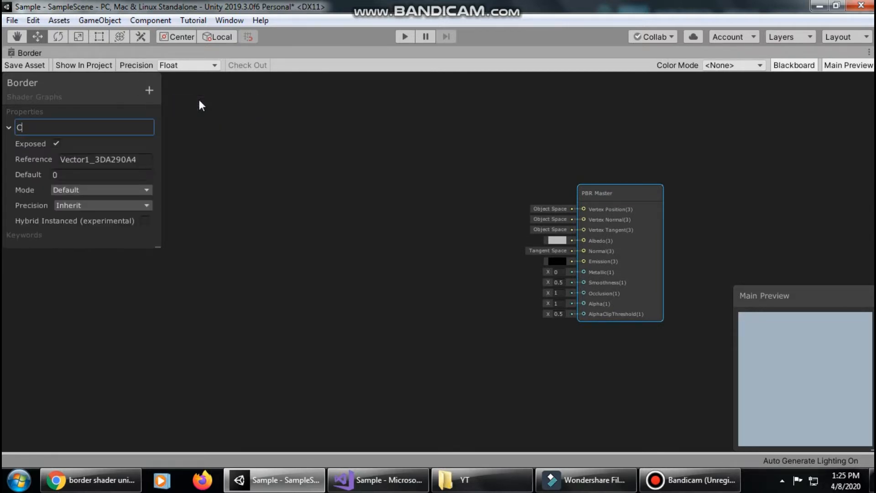
text(hange)
key(Return)
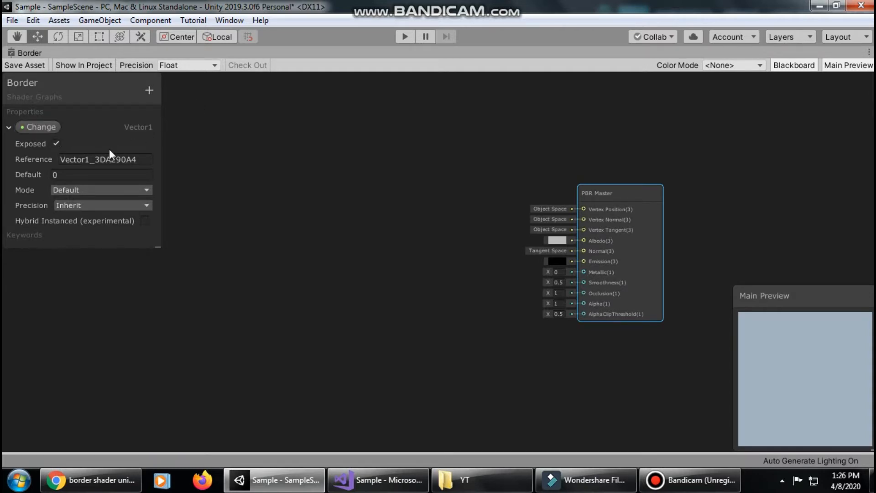
Set the Change property's reference name to Change and collapse its settings.
click(101, 157)
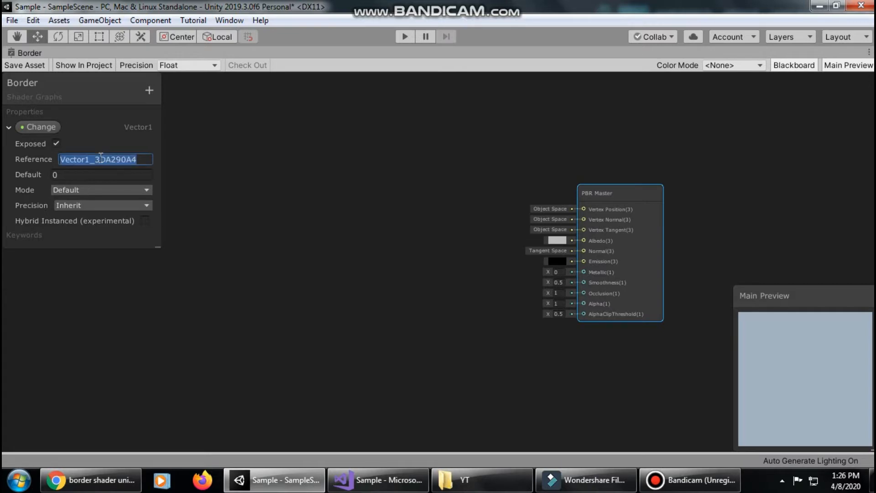
text(Change)
key(Return)
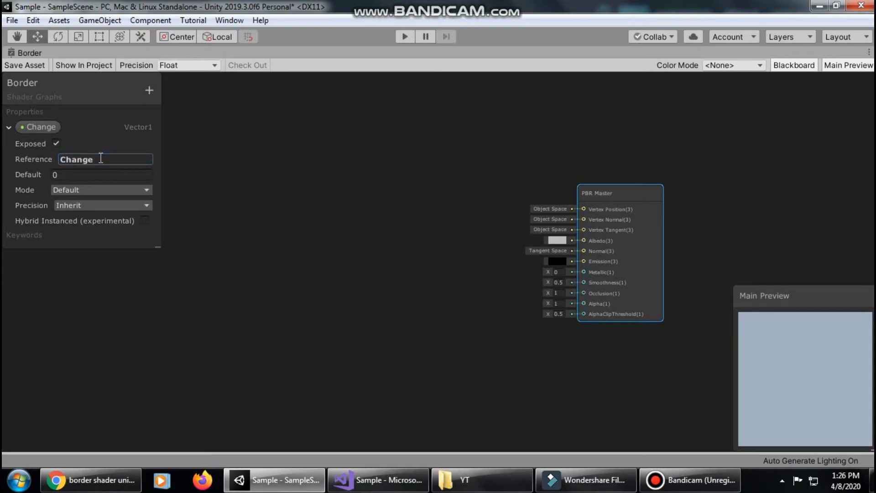
click(9, 127)
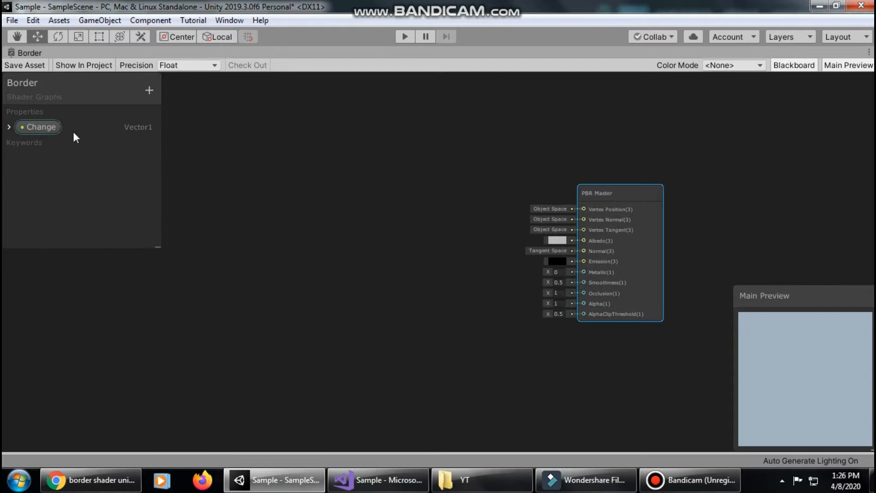
Add a Texture2D property named Tex to the Border graph.
click(149, 90)
click(229, 173)
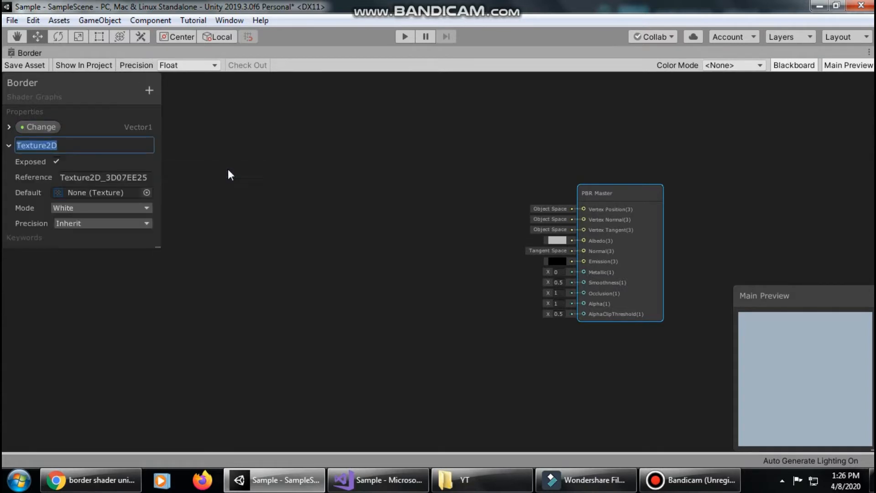
key(BackSpace)
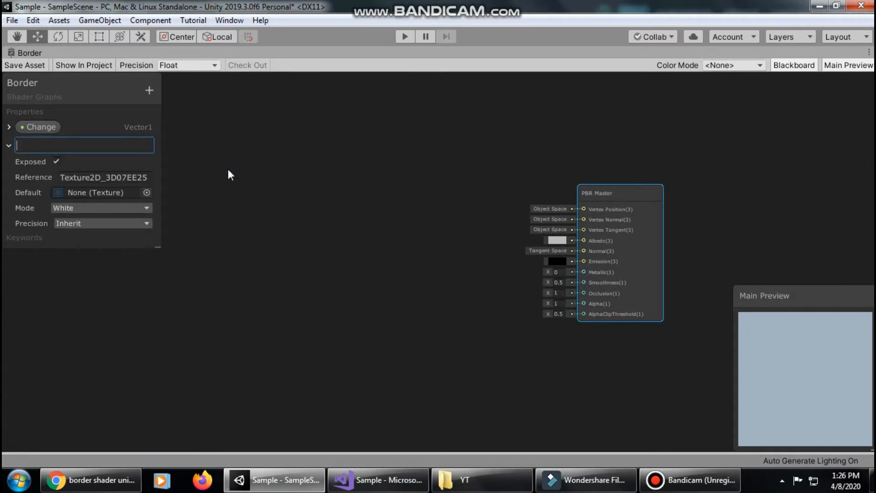
text(Tex)
key(Return)
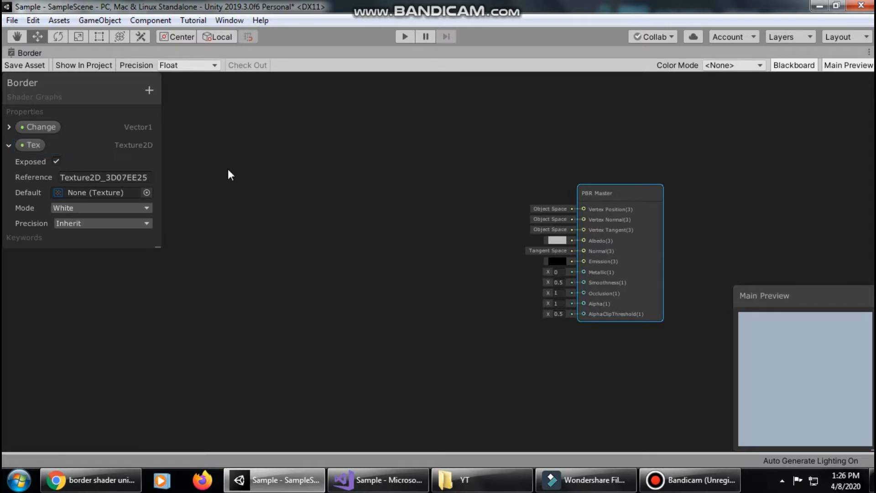
Set the Tex property's default texture to Untitled-1.
click(146, 192)
scroll(679, 169, down, 10)
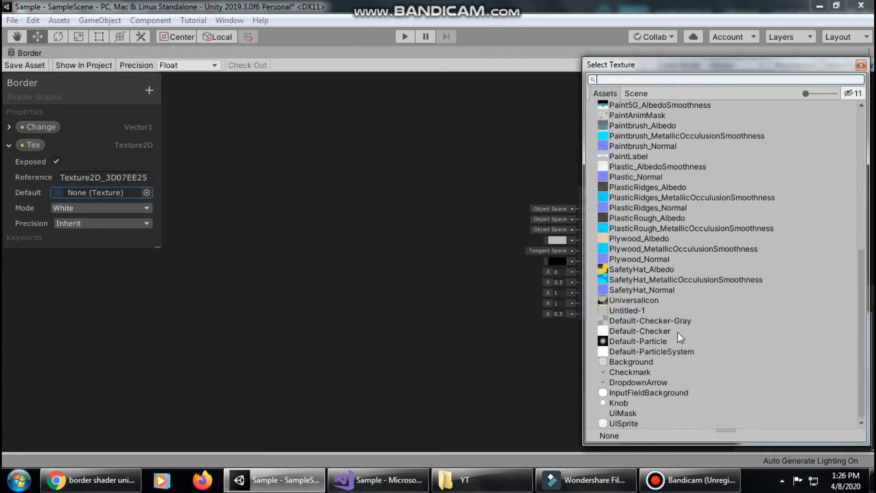
double_click(639, 309)
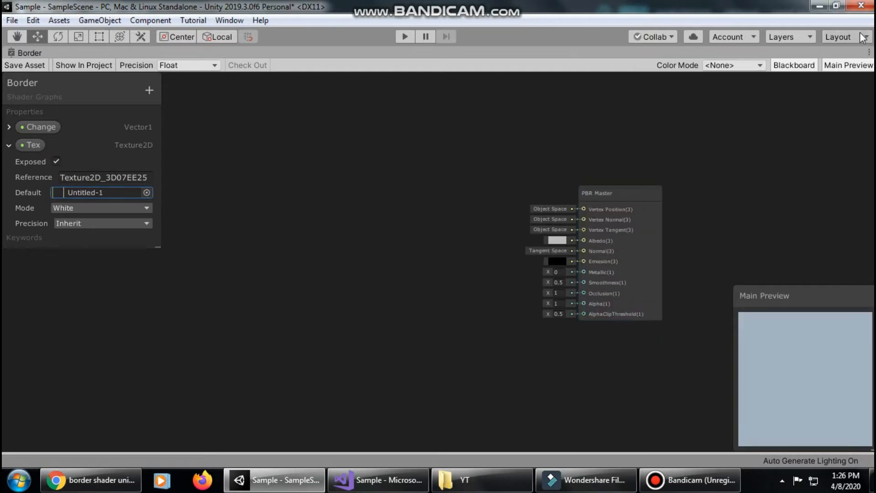
Restore the graph editor to its docked size and inspect the Untitled-1 texture in the inner Assets folder.
click(869, 52)
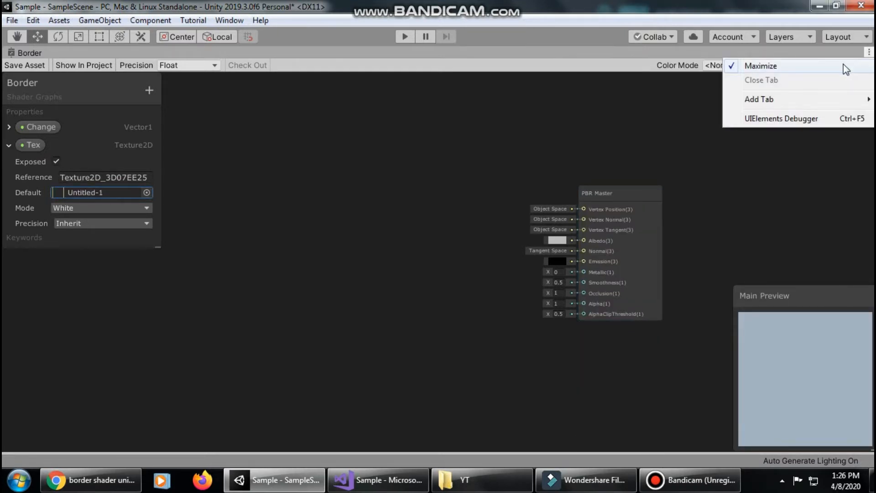
click(844, 65)
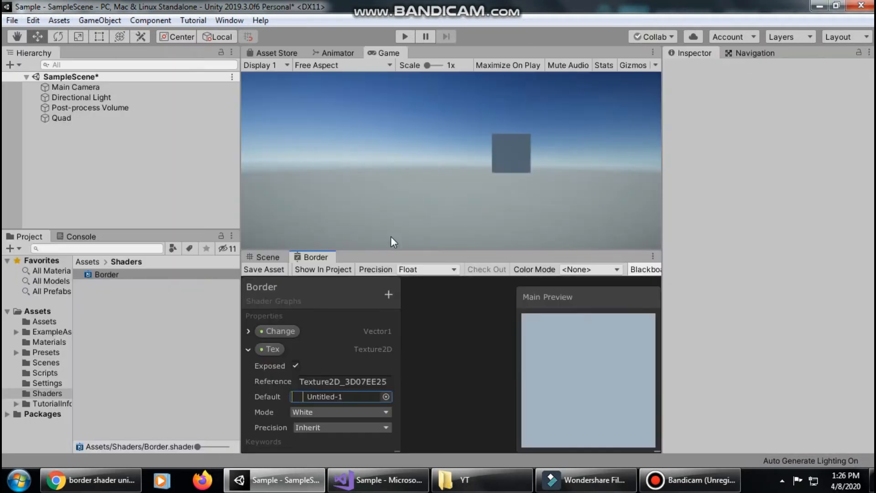
click(51, 322)
click(114, 275)
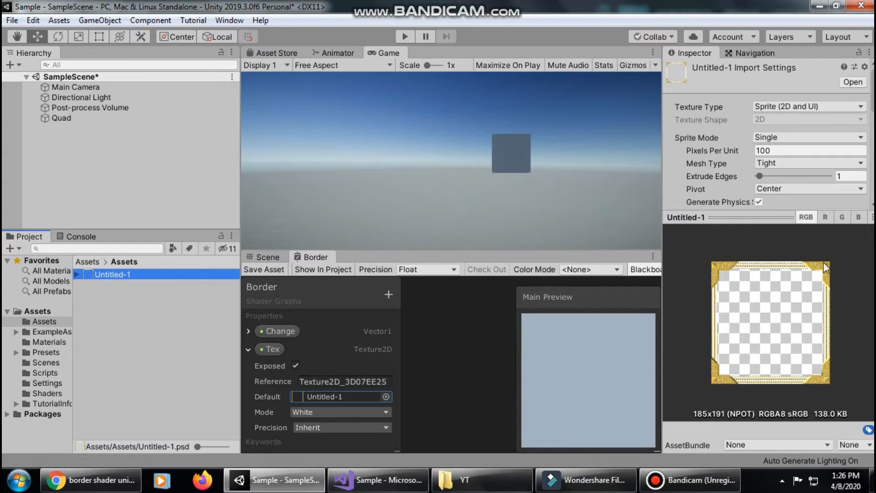
Maximize the Border graph editor and collapse the Tex property's settings.
click(653, 257)
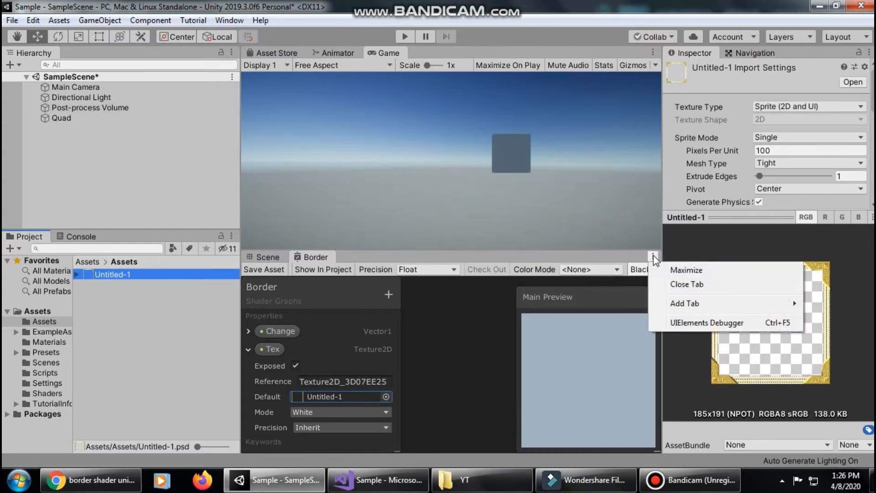
click(667, 272)
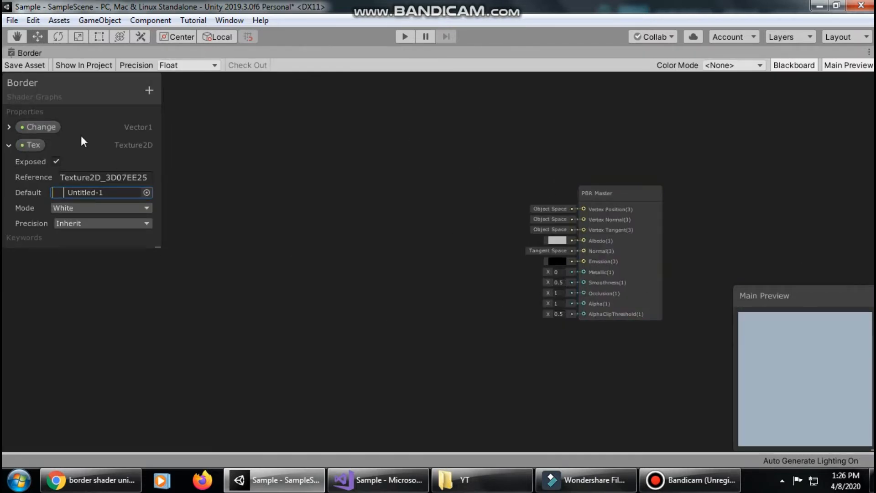
click(8, 146)
Add a Color property named BaseColor to the Border graph and collapse its settings.
click(148, 91)
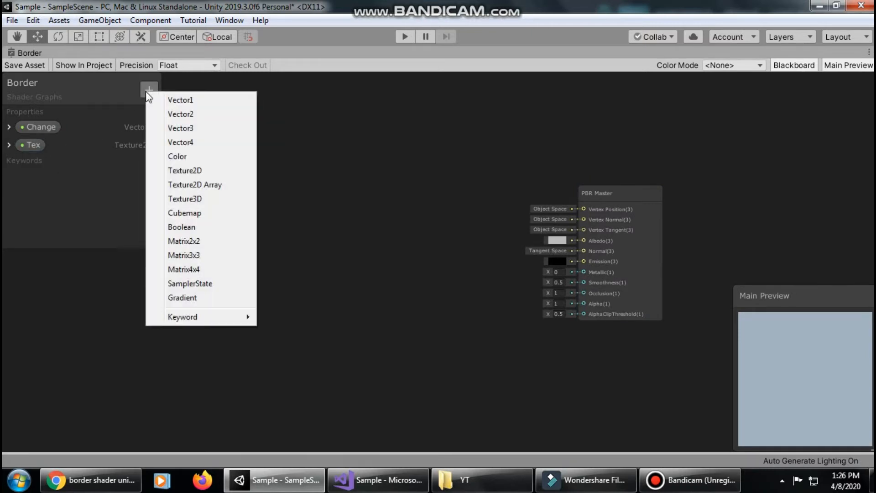
click(201, 158)
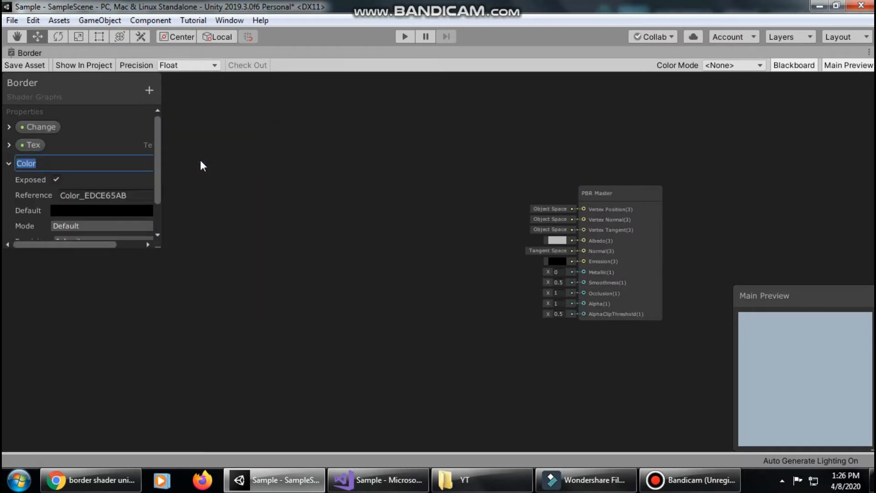
key(BackSpace)
text(BaseColor)
key(Return)
click(8, 161)
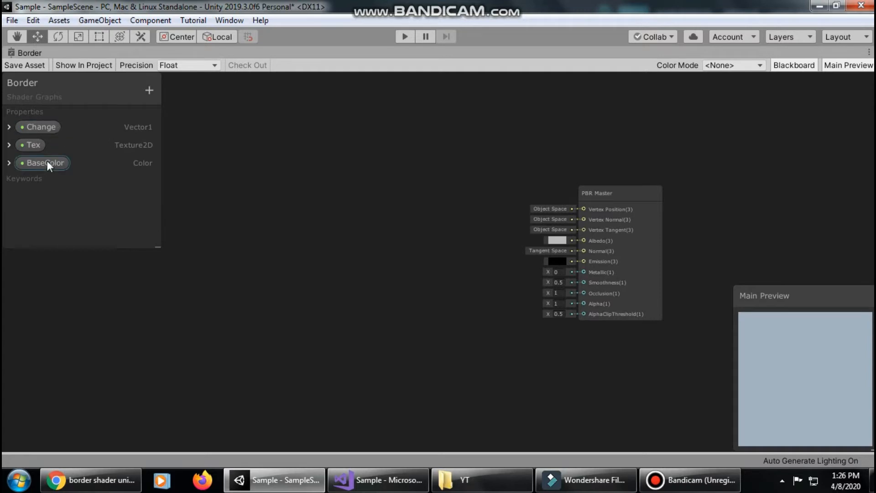
Place the Tex property in the graph and feed it into the Texture input of a new Sample Texture 2D node.
drag(157, 339, 153, 327)
text(t)
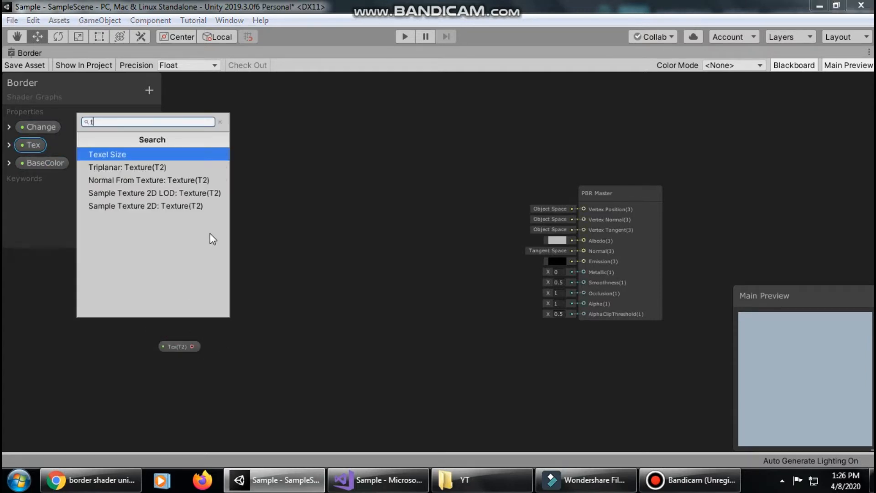
text(extur)
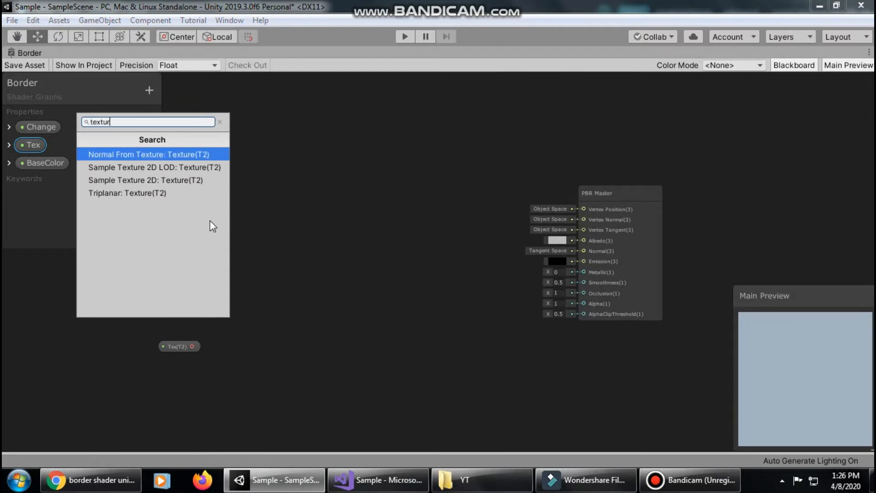
click(197, 178)
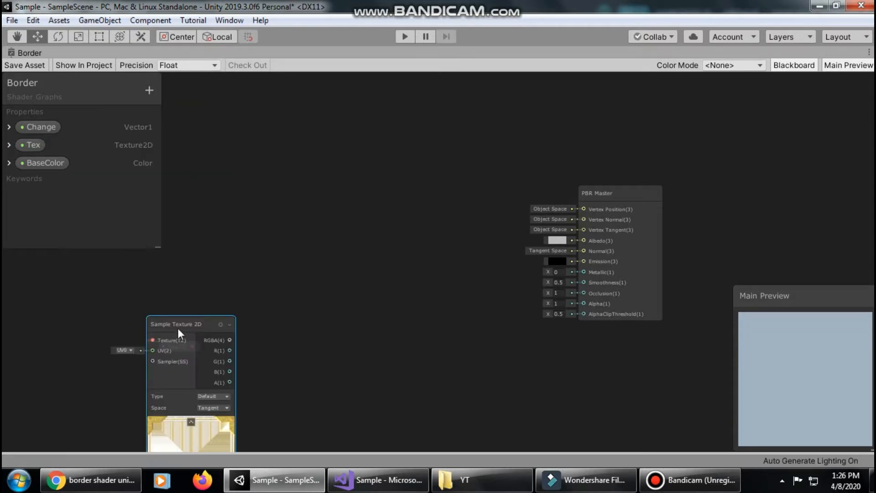
drag(177, 328, 322, 285)
drag(237, 326, 248, 344)
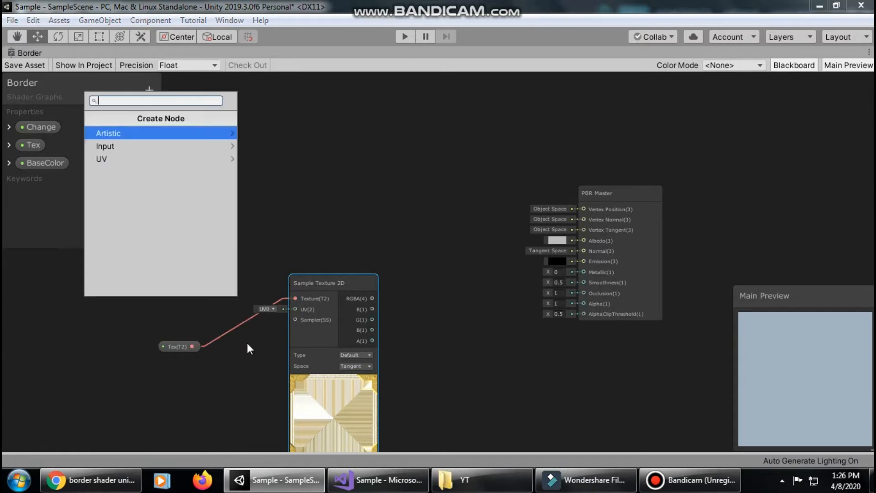
click(308, 201)
drag(348, 284, 289, 222)
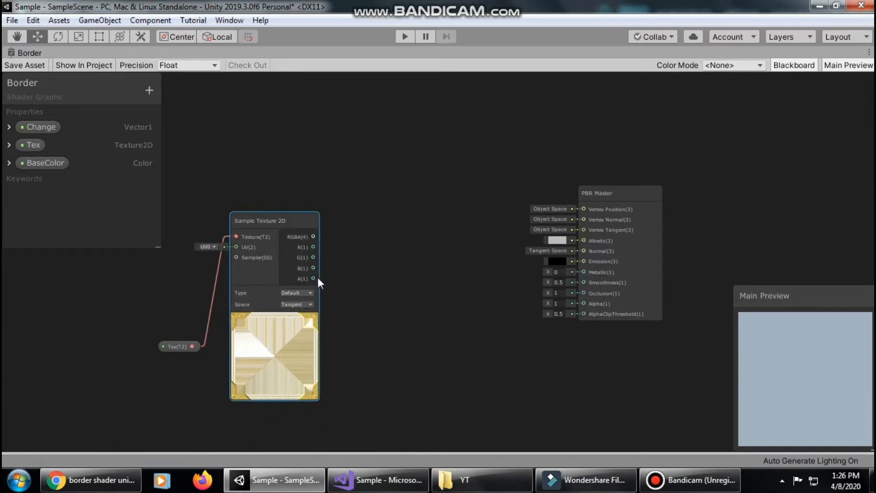
Connect the Sample Texture 2D node's A output to the Edge input of a new Step node placed beside it.
drag(314, 278, 340, 296)
drag(355, 332, 355, 332)
text(step)
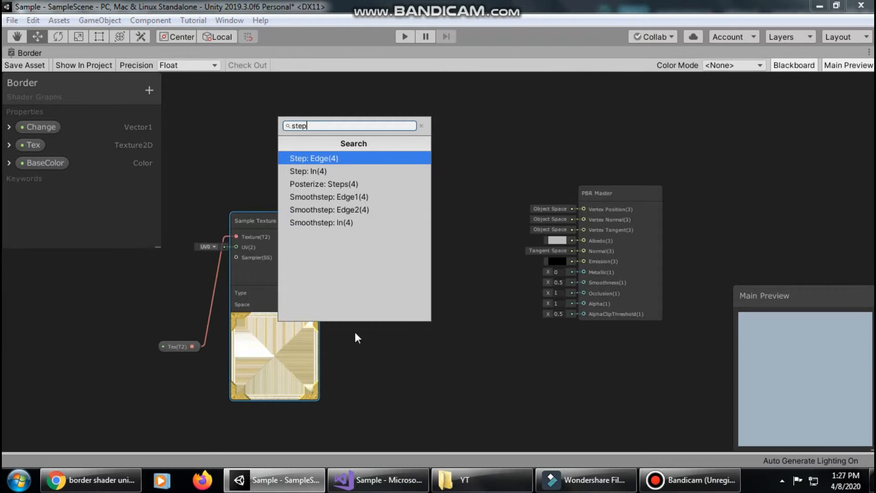
key(Return)
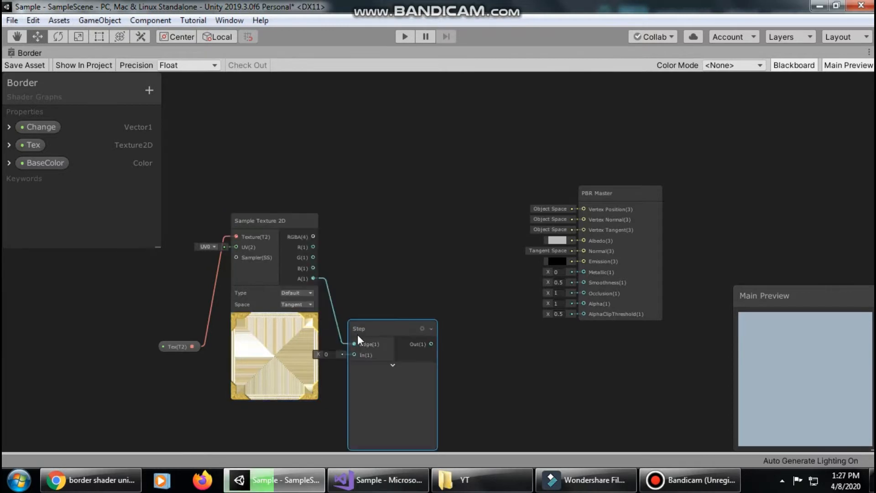
drag(377, 335, 415, 297)
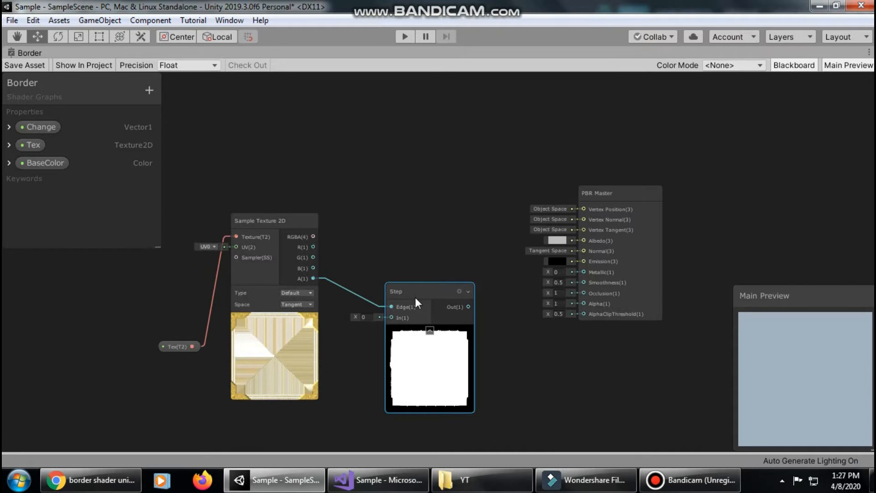
Place the Change property in the graph and connect it to the Step node's In input.
drag(51, 125, 392, 270)
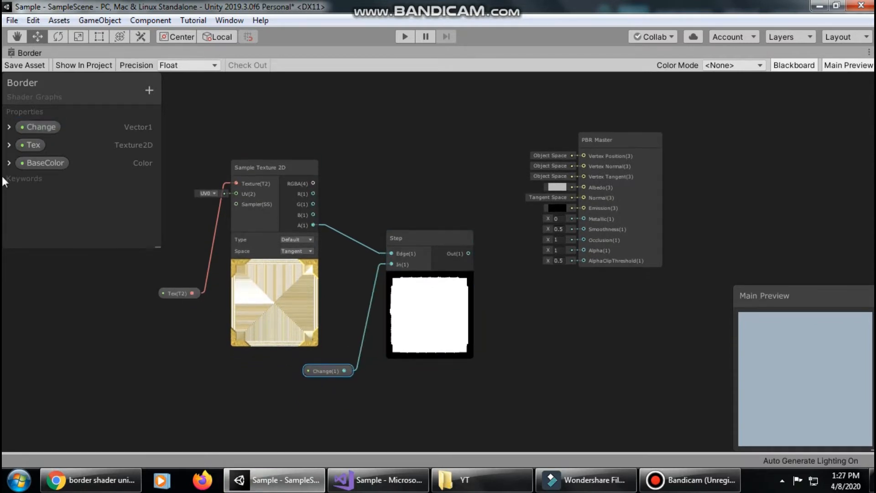
click(9, 126)
click(9, 127)
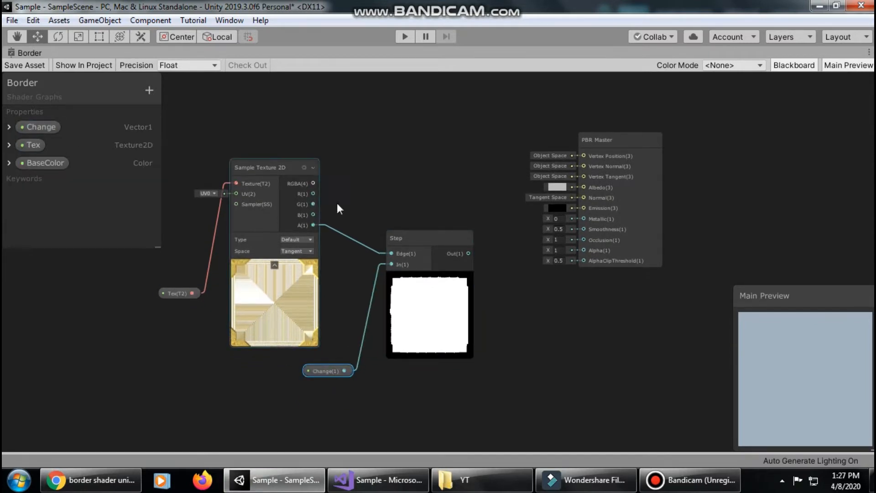
Feed the Step output into a new Invert Colors node and enable inversion of its Red channel.
drag(420, 244, 484, 363)
text(invert)
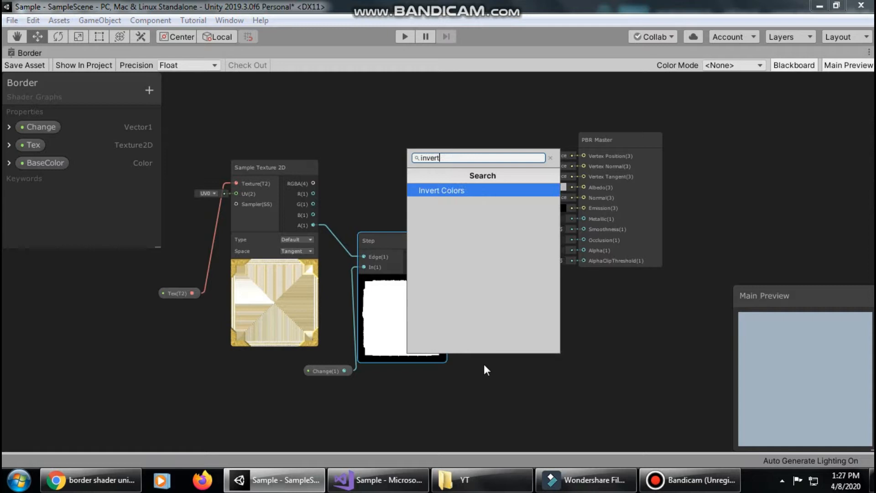
key(Return)
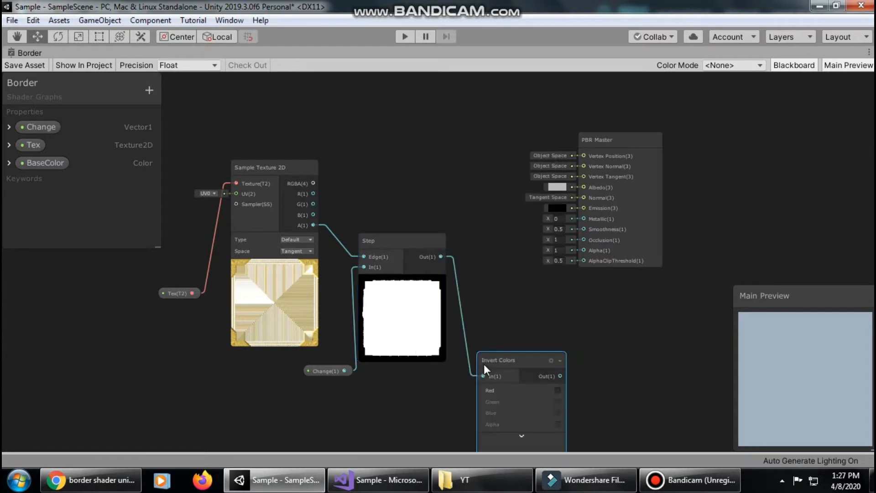
drag(512, 377, 521, 262)
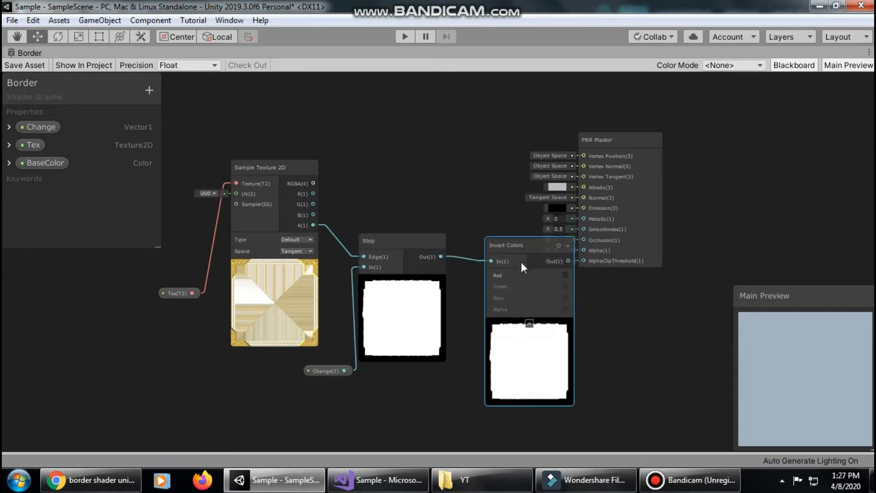
click(566, 275)
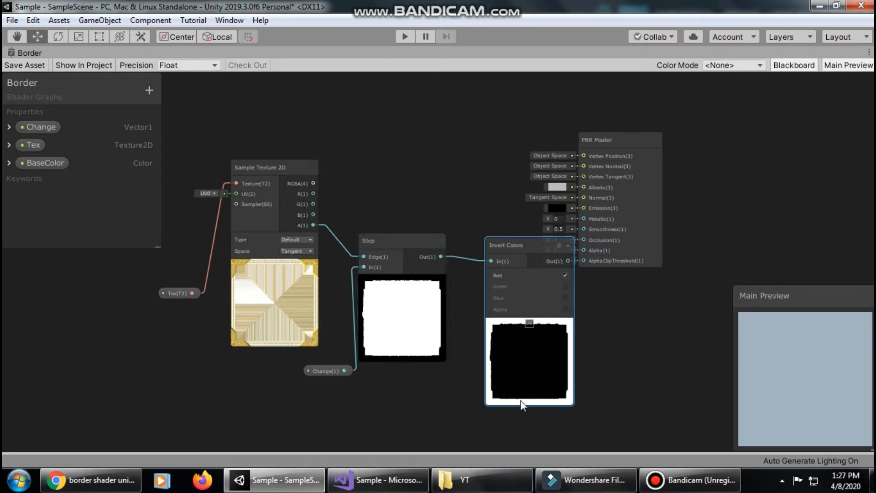
Move the Invert Colors, Change and Step nodes lower in the graph to free space near the PBR Master node.
drag(522, 261, 490, 307)
drag(331, 371, 295, 380)
drag(407, 261, 386, 310)
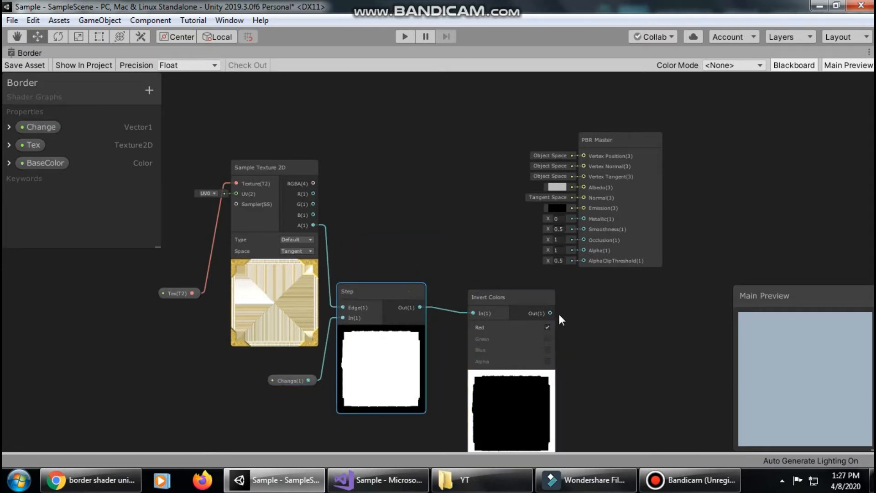
Add a Multiply node with the Invert Colors output as A and the Sample Texture 2D RGBA output as B.
key(space)
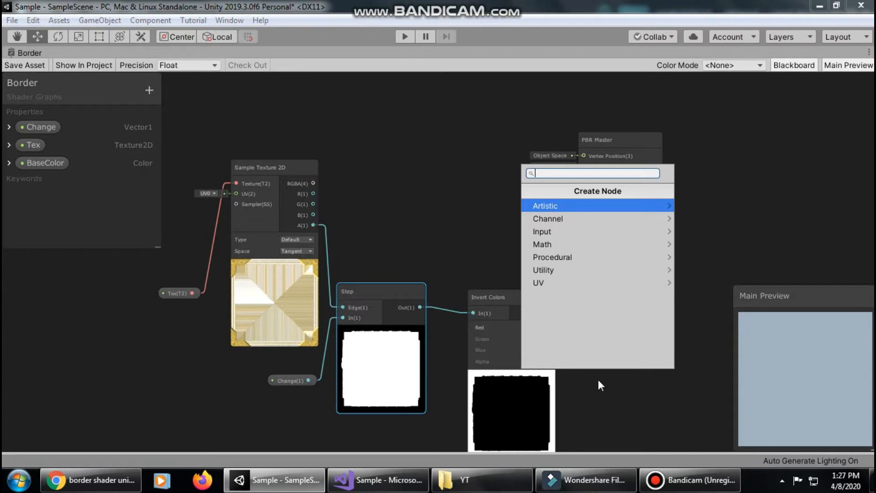
text(multip)
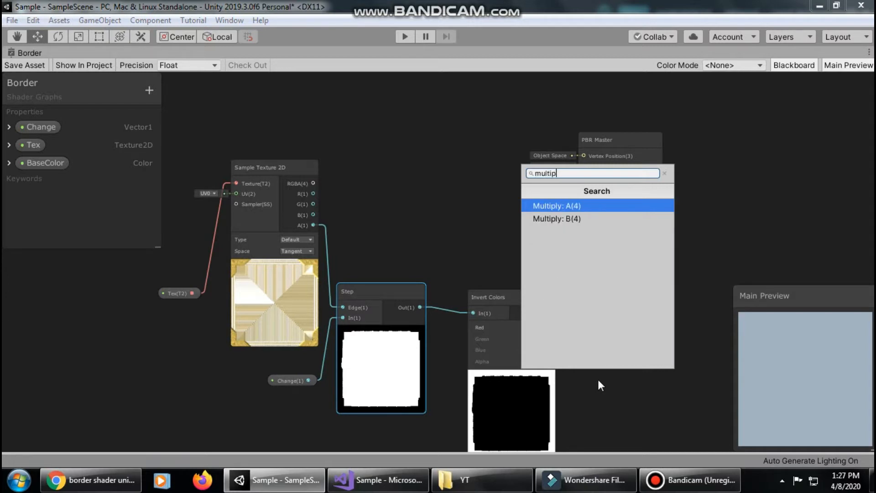
text(ly)
key(Return)
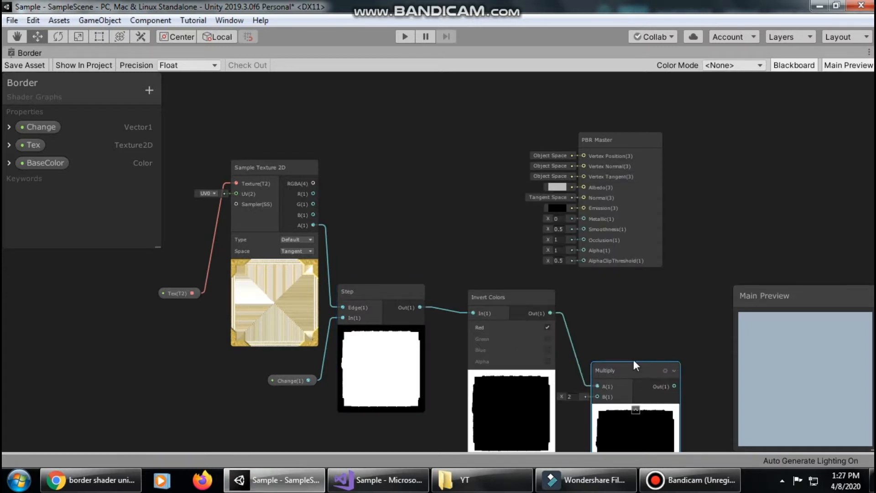
drag(635, 365, 639, 297)
drag(314, 183, 602, 329)
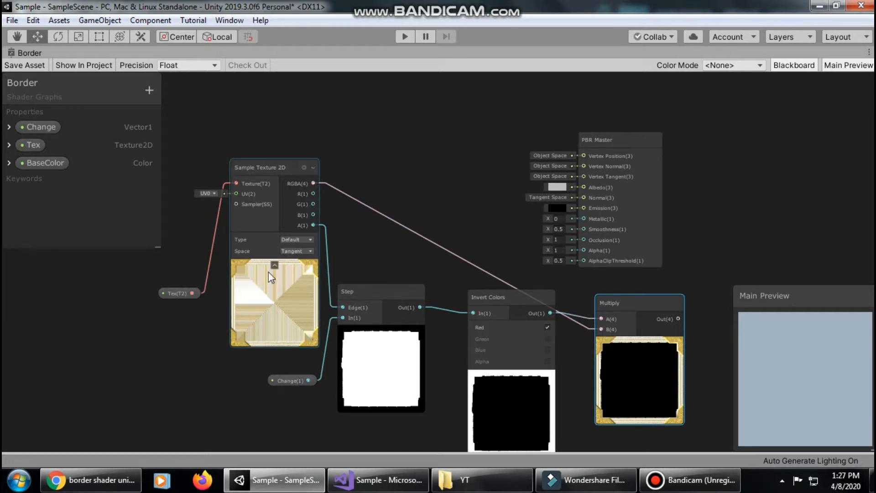
Shift the Multiply, Invert Colors and Step nodes further down to clear space for a second branch.
drag(650, 310, 612, 338)
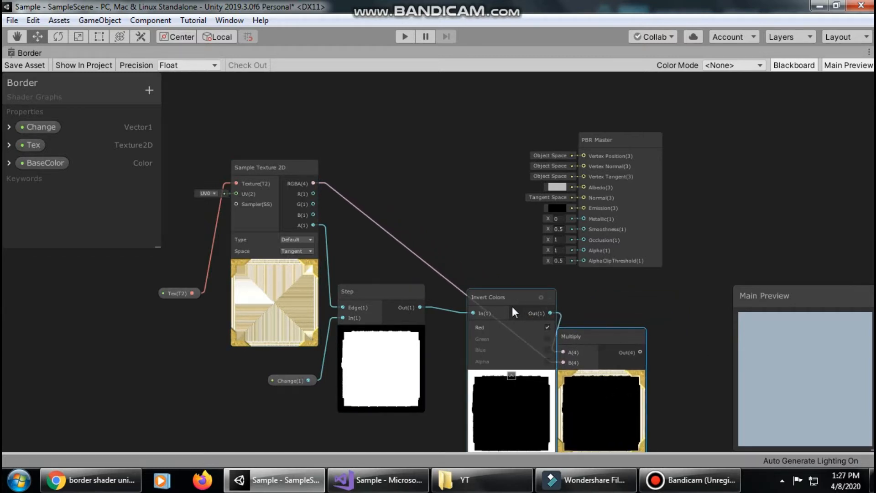
drag(511, 306, 486, 375)
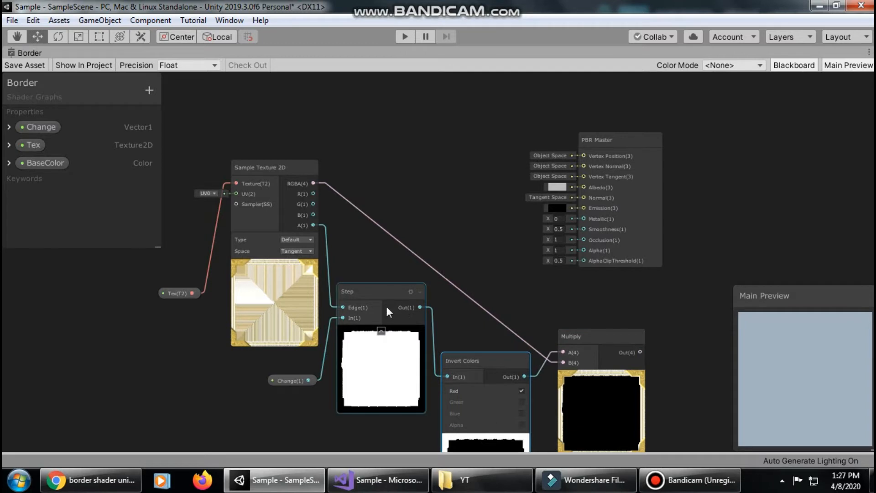
drag(387, 306, 377, 327)
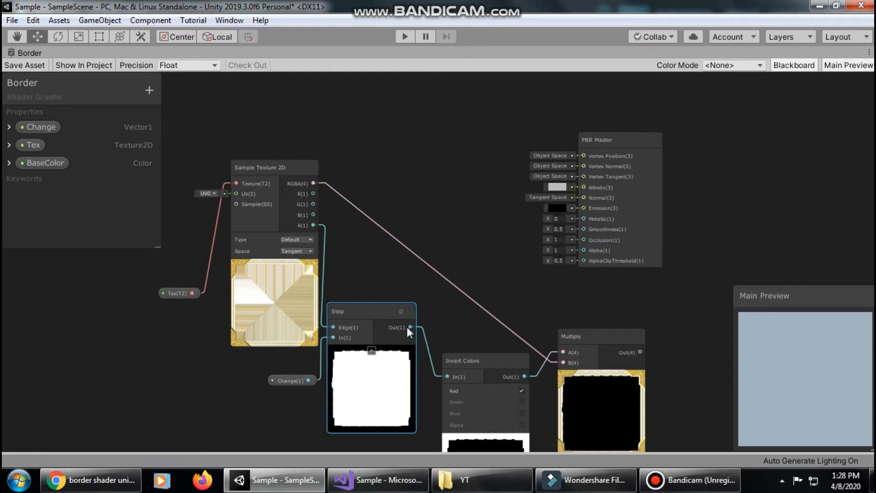
drag(408, 327, 418, 141)
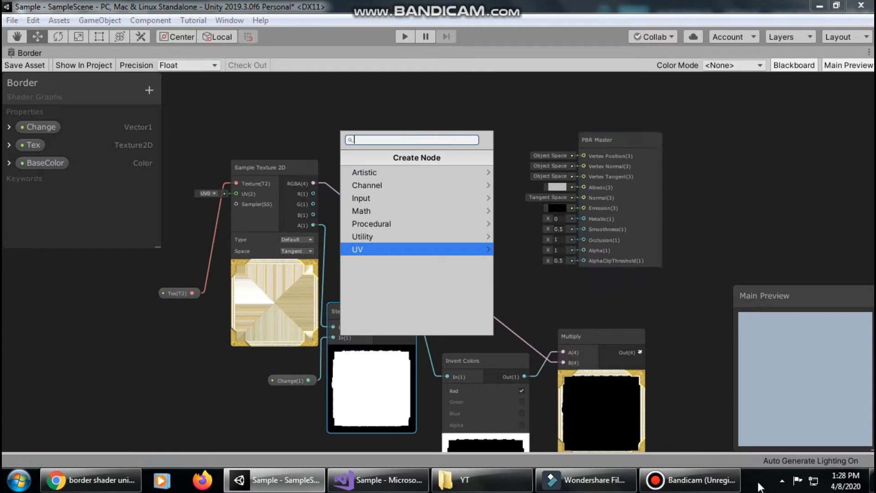
click(781, 481)
click(781, 482)
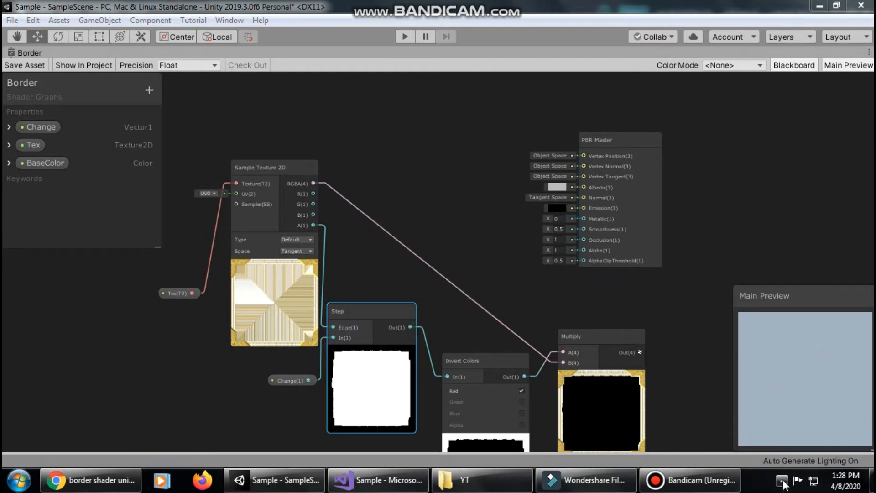
click(782, 482)
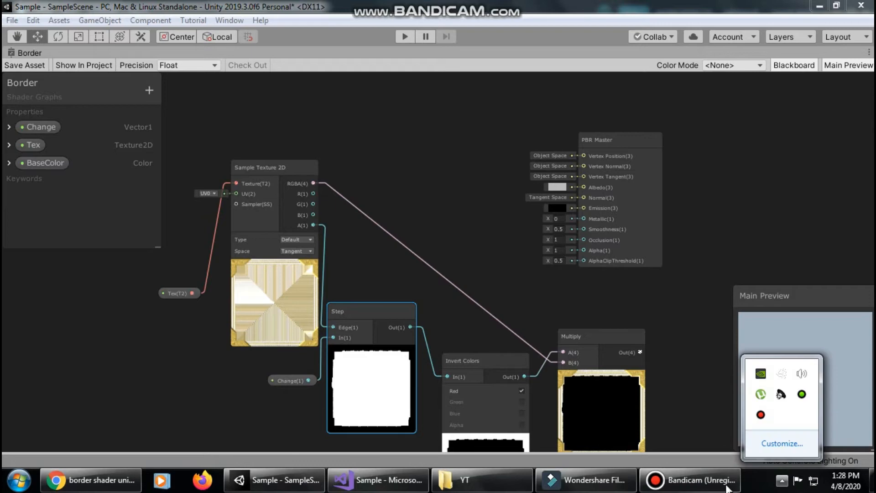
click(726, 487)
click(726, 487)
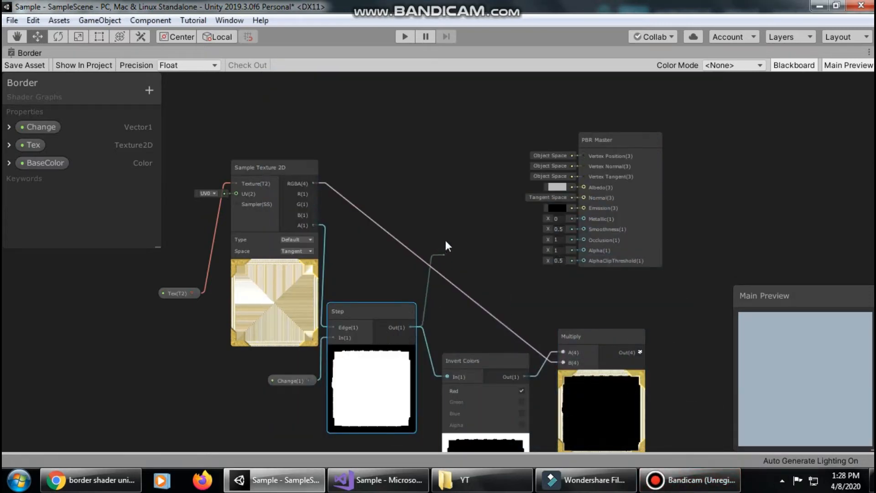
Add a second Multiply node with its A input fed by the Step node's output.
key(space)
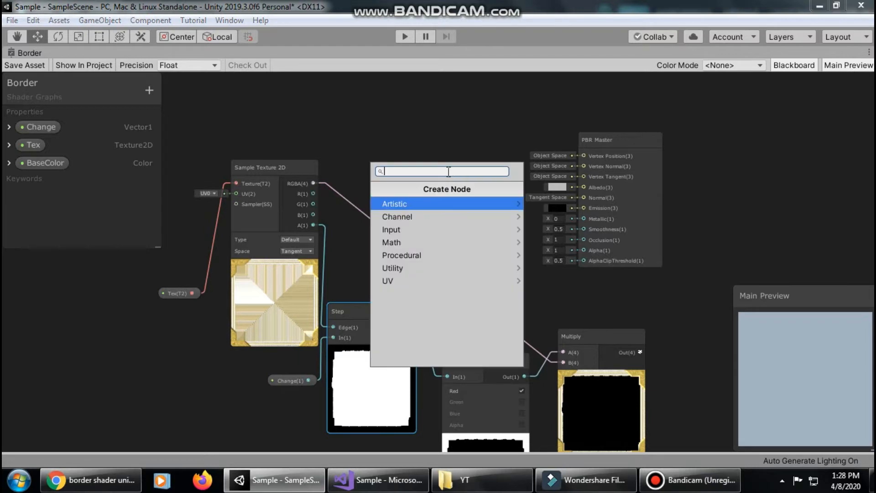
text(yu)
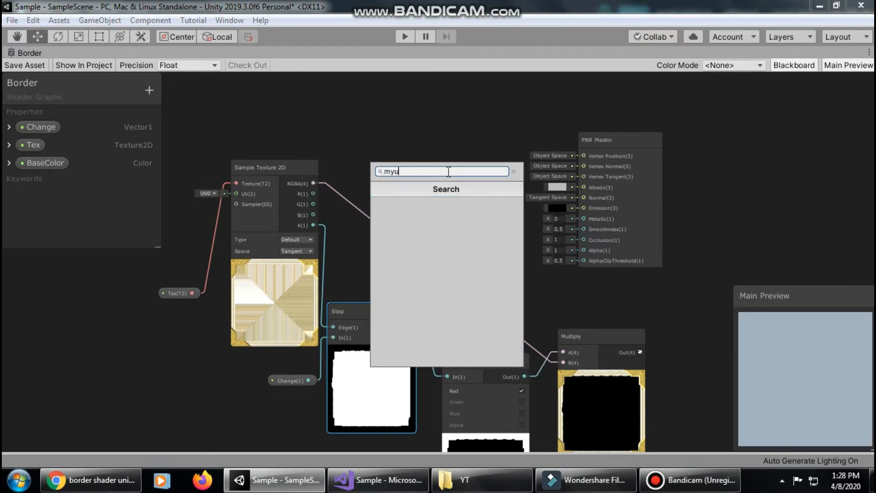
key(BackSpace)
key(BackSpace)
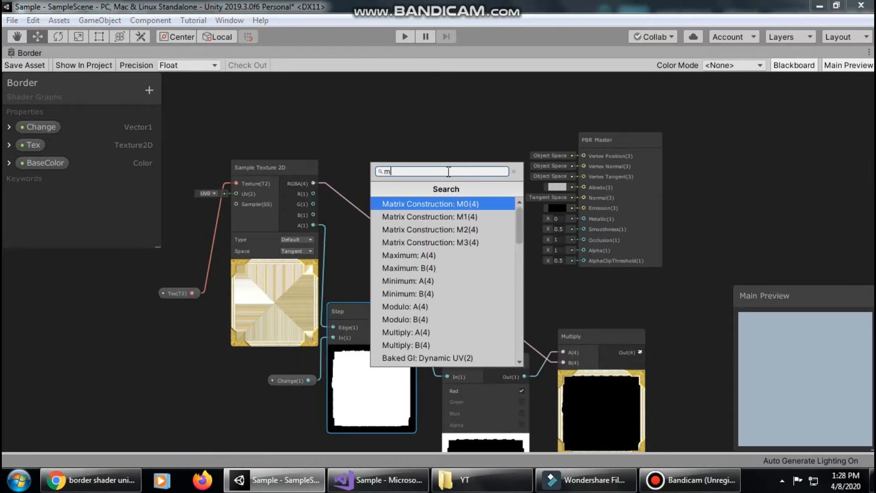
text(ul)
key(Return)
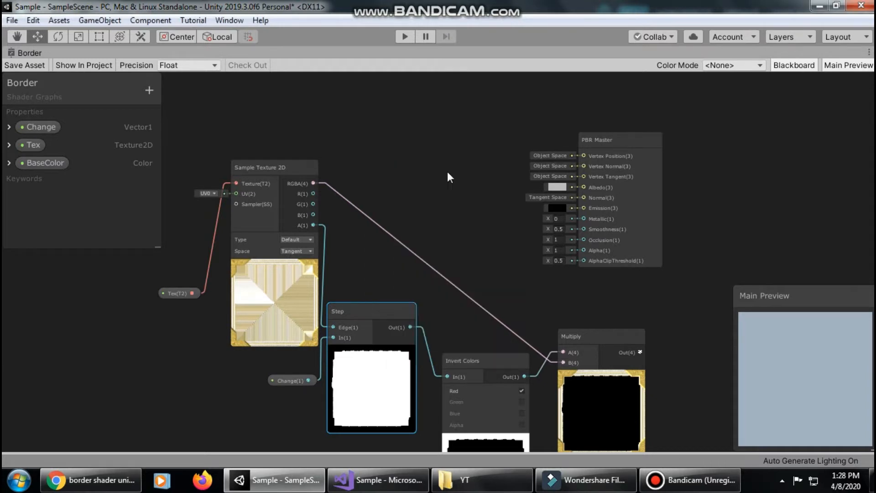
Position the second Multiply node beside PBR Master and connect a BaseColor property node to its B input.
drag(480, 180, 477, 157)
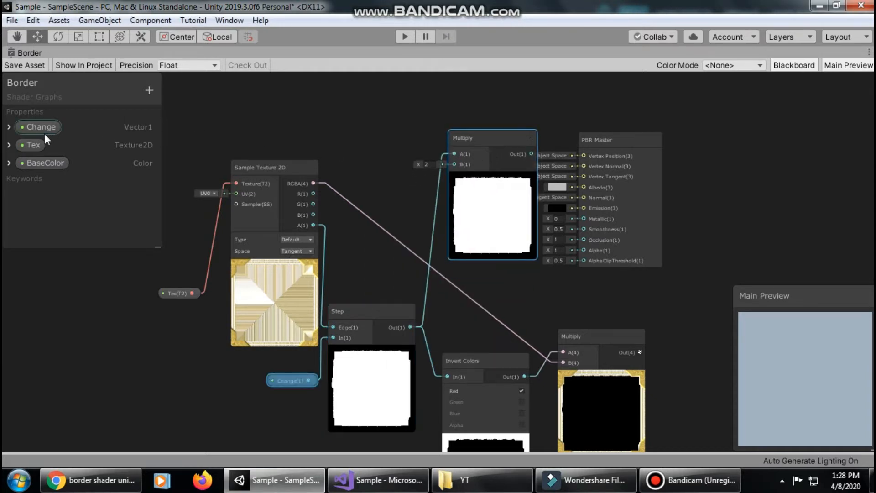
drag(37, 162, 455, 165)
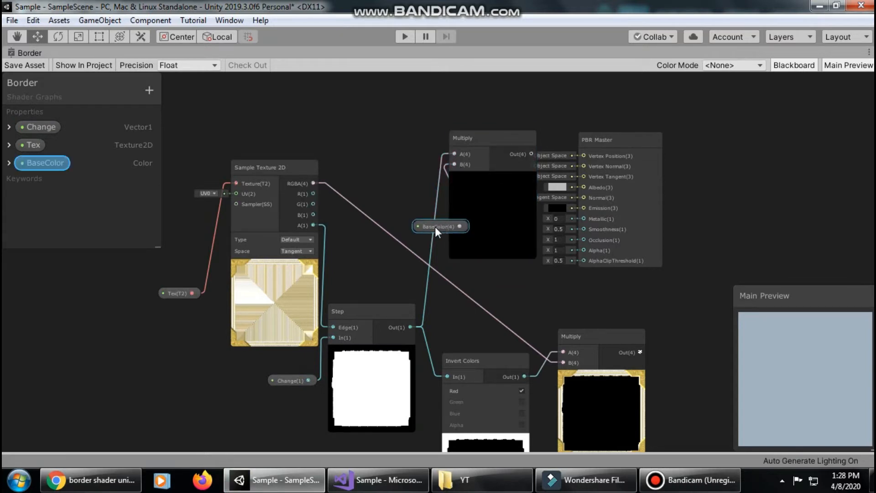
drag(435, 226, 372, 232)
Set the BaseColor property's default color to blue.
click(9, 162)
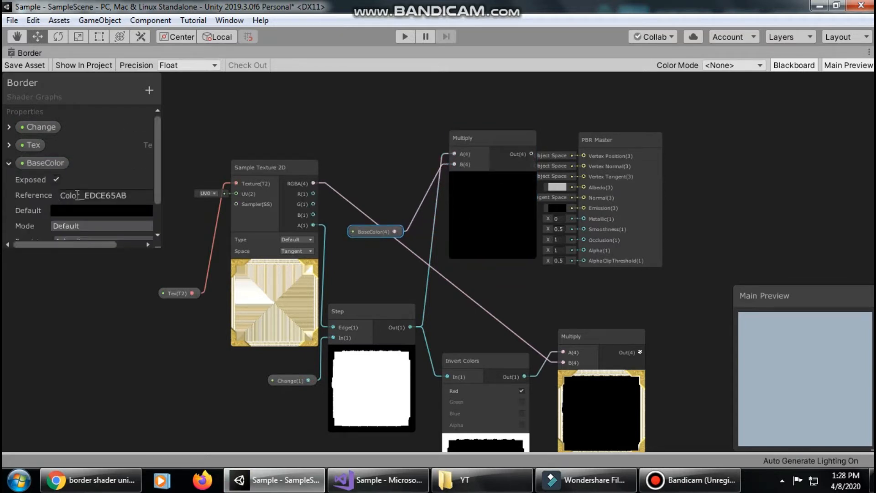
click(88, 210)
drag(83, 200, 72, 193)
drag(98, 171, 149, 116)
click(186, 39)
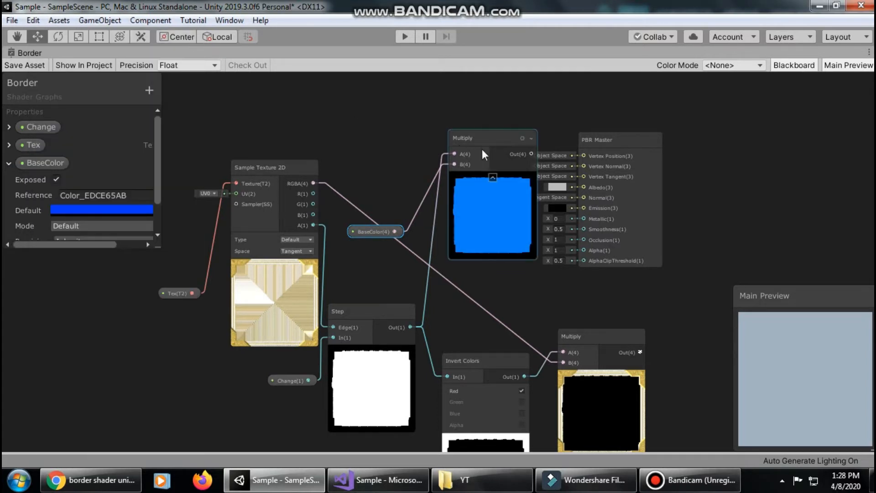
Move the BaseColor node and its Multiply node higher in the graph, and bring the border Multiply node closer to Invert Colors.
drag(481, 149, 461, 119)
drag(368, 255, 359, 132)
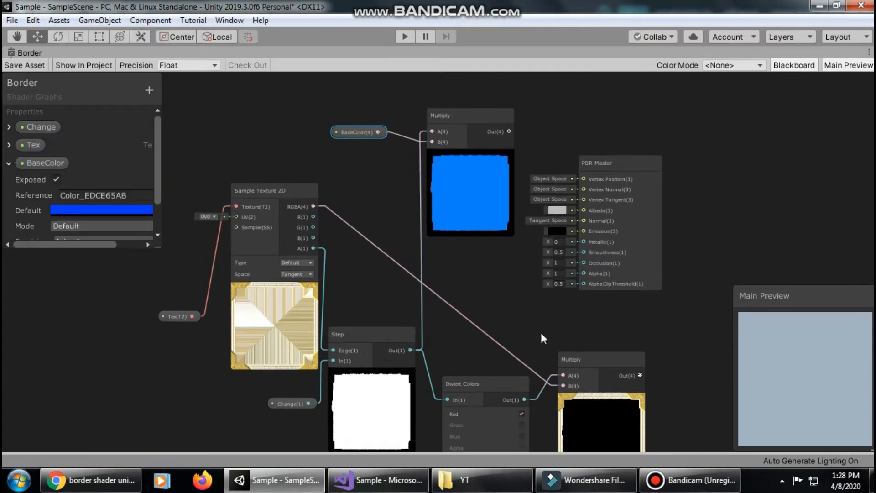
click(592, 374)
drag(593, 373, 570, 386)
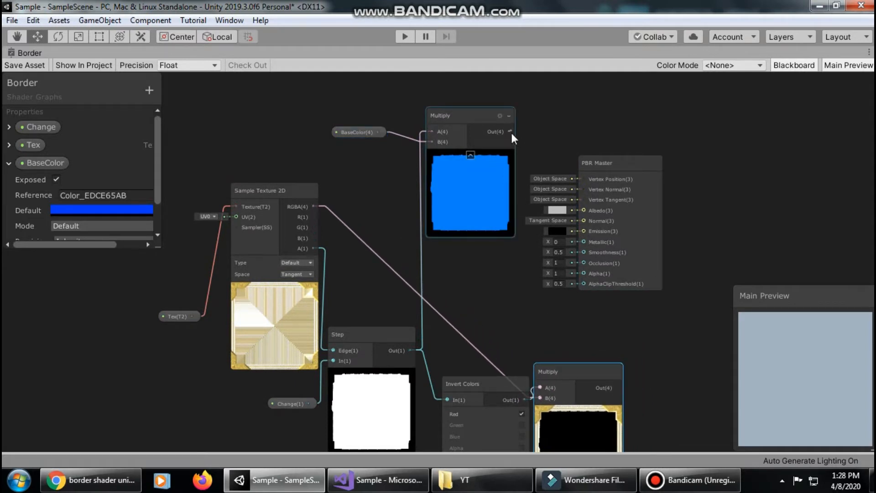
Add an Add node with the BaseColor Multiply output as A and the border Multiply output as B.
drag(509, 132, 617, 387)
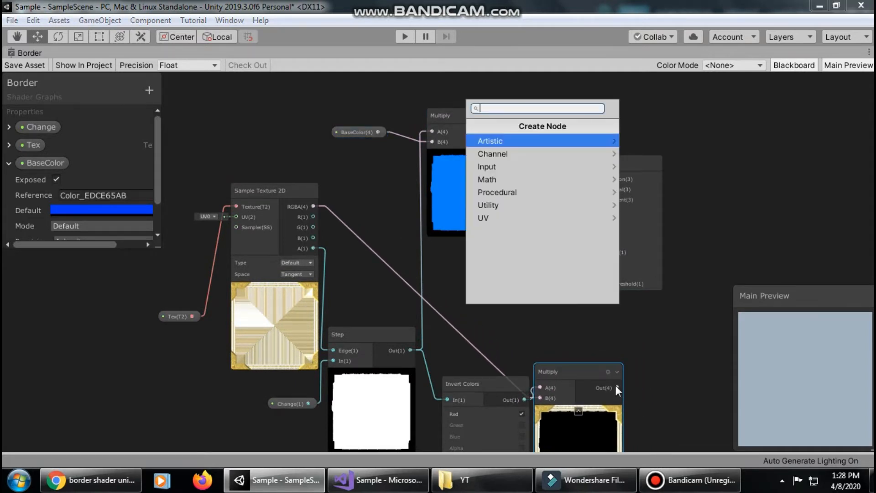
text(add)
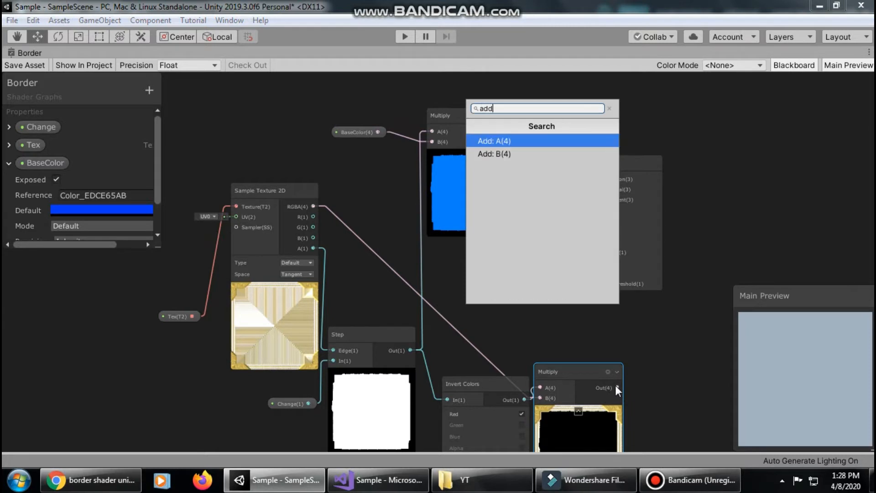
key(Return)
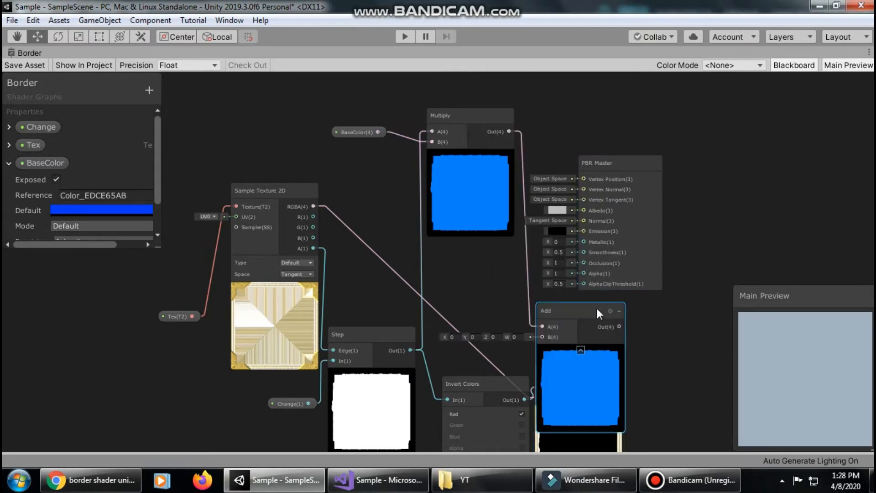
drag(596, 308, 739, 228)
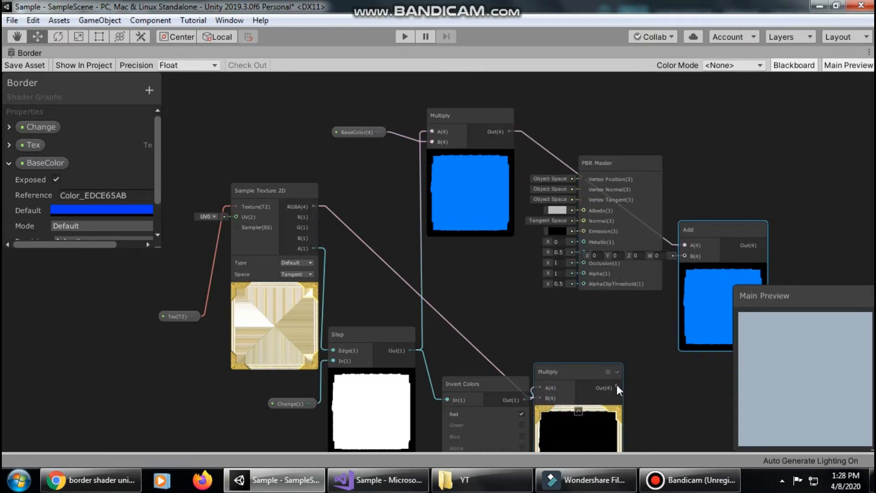
drag(618, 387, 612, 248)
Move PBR Master clear of the Add node, connect Add's output to Albedo and Emission, and tidy the Add and border Multiply nodes.
drag(650, 177, 840, 169)
drag(634, 245, 768, 203)
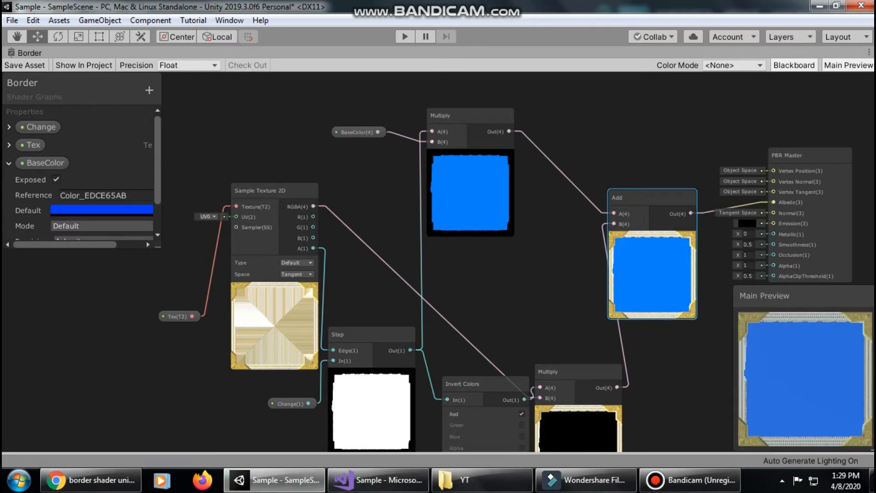
drag(691, 213, 773, 224)
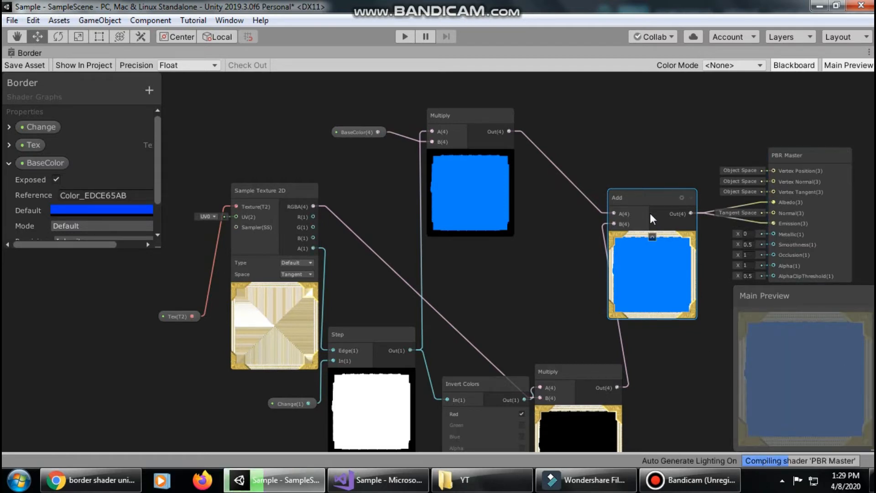
drag(650, 212, 673, 216)
drag(585, 368, 587, 308)
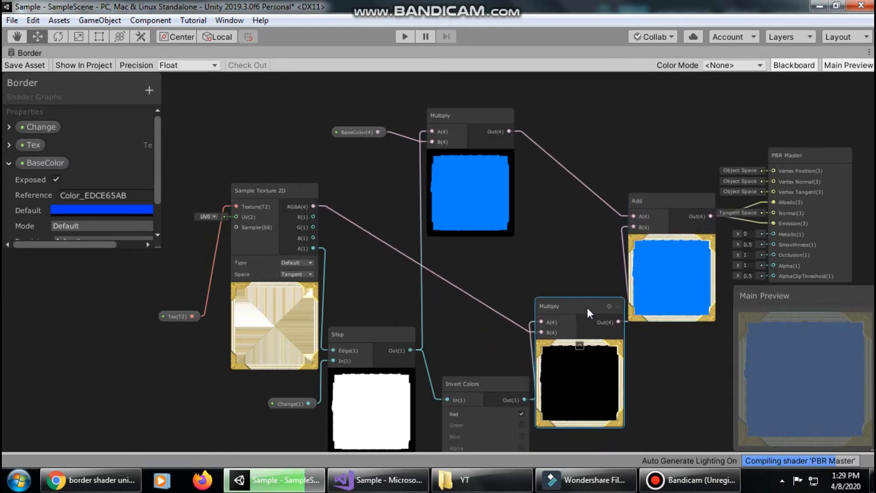
Set the Change property's default value to 1 and move the Step node slightly higher.
click(5, 129)
click(9, 127)
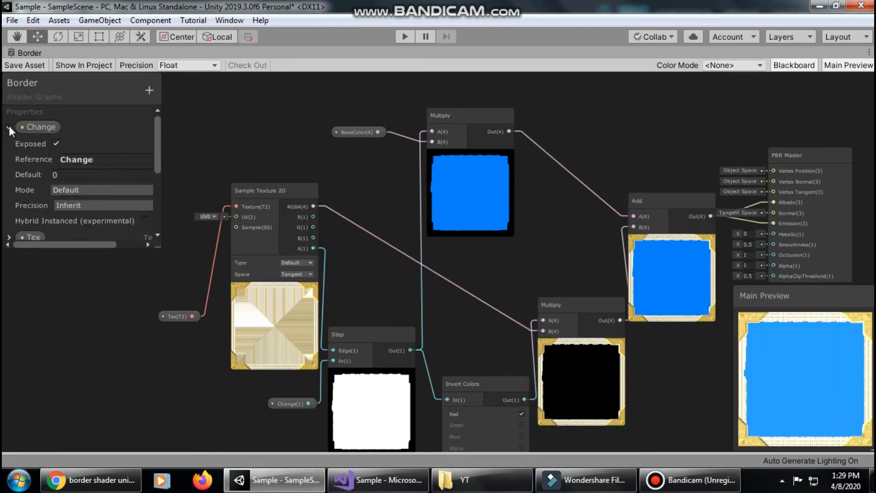
click(90, 175)
text(1)
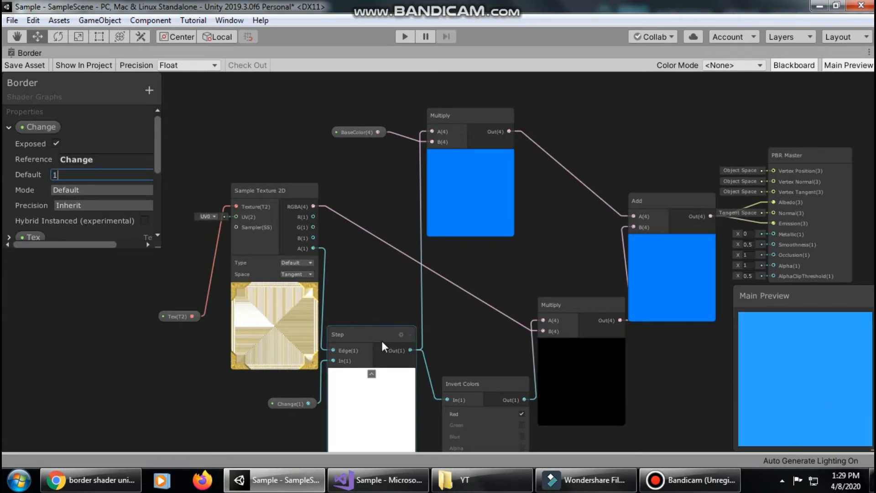
drag(400, 340, 407, 301)
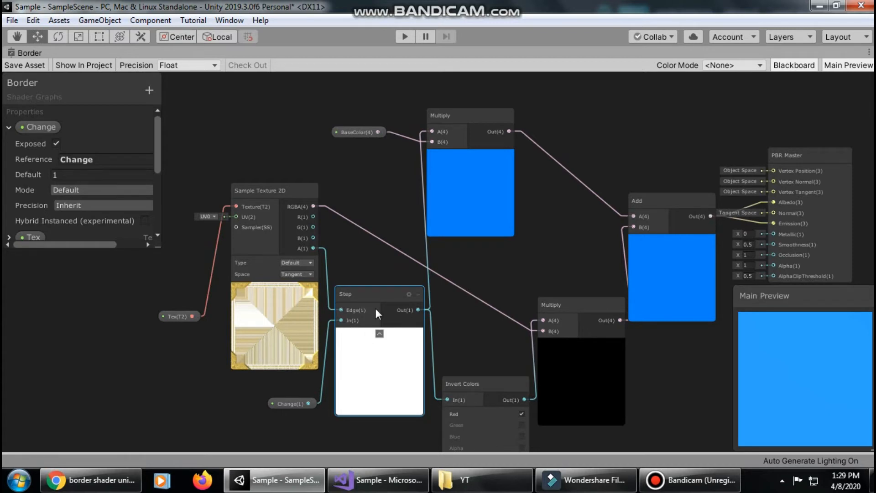
drag(375, 308, 369, 323)
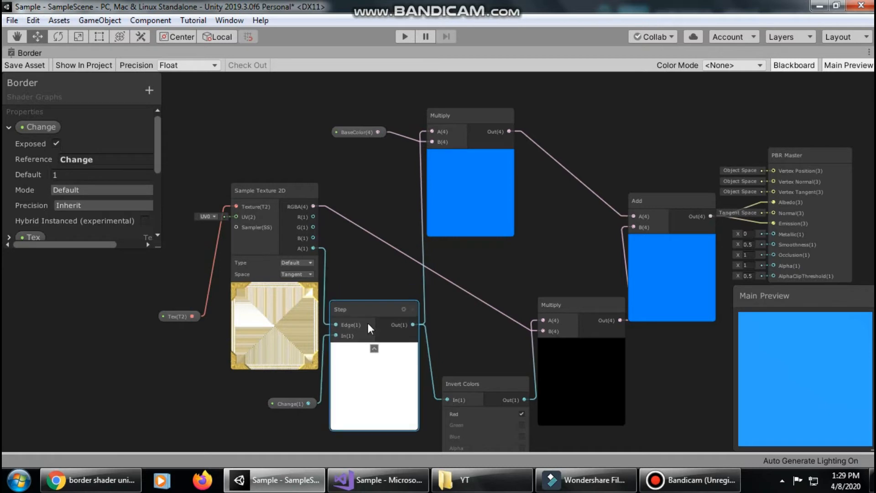
click(81, 174)
text(0)
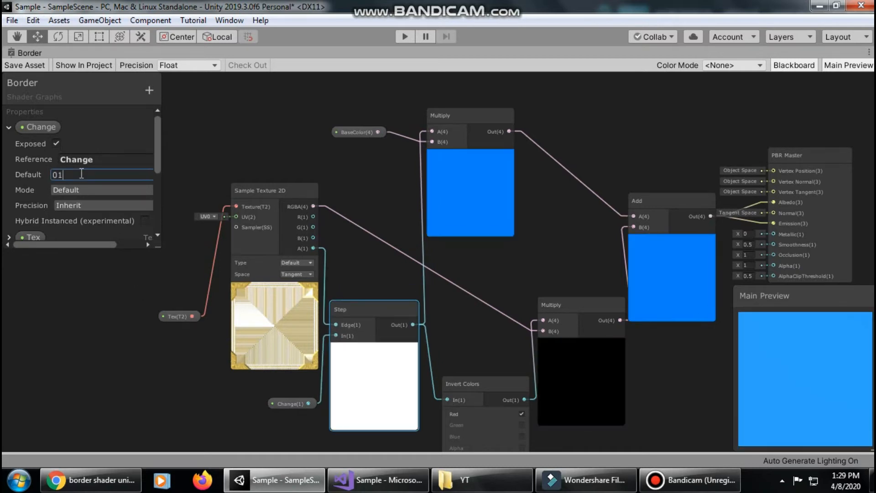
text(1)
Save the Border shader graph and restore it from the maximized view to the regular editor layout.
click(18, 67)
click(868, 53)
click(785, 66)
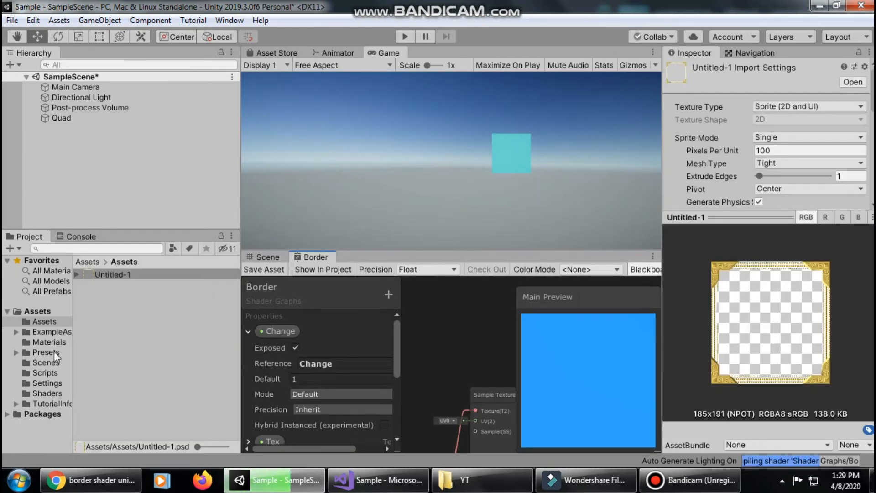
Open the Sample script from the project's Scripts folder in Visual Studio.
click(50, 373)
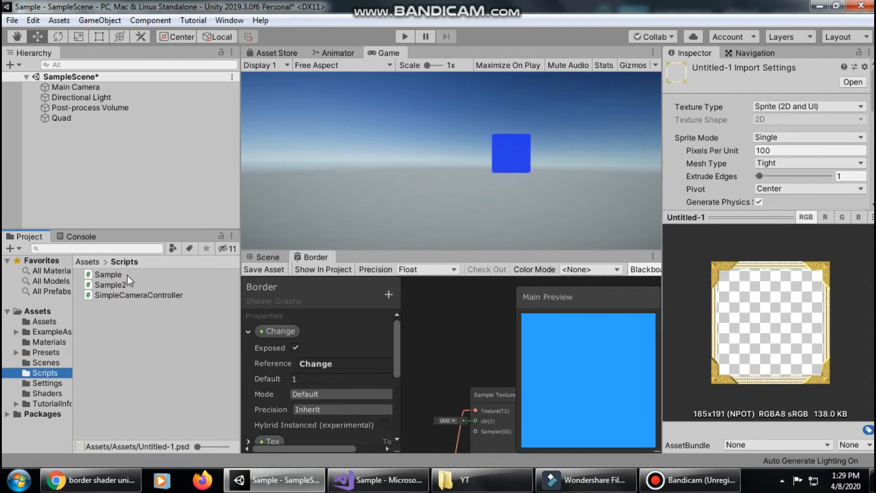
click(126, 275)
double_click(127, 274)
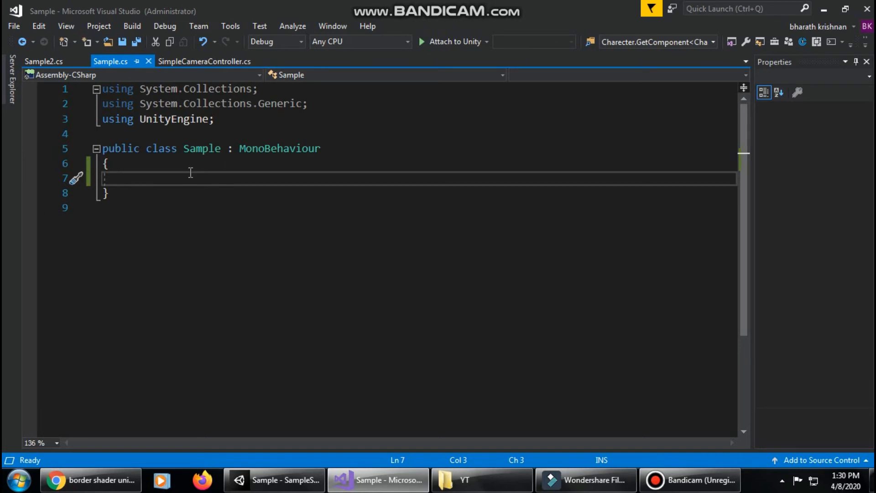
Add a private void OnMouseEnter() method to the Sample class.
text(onmou)
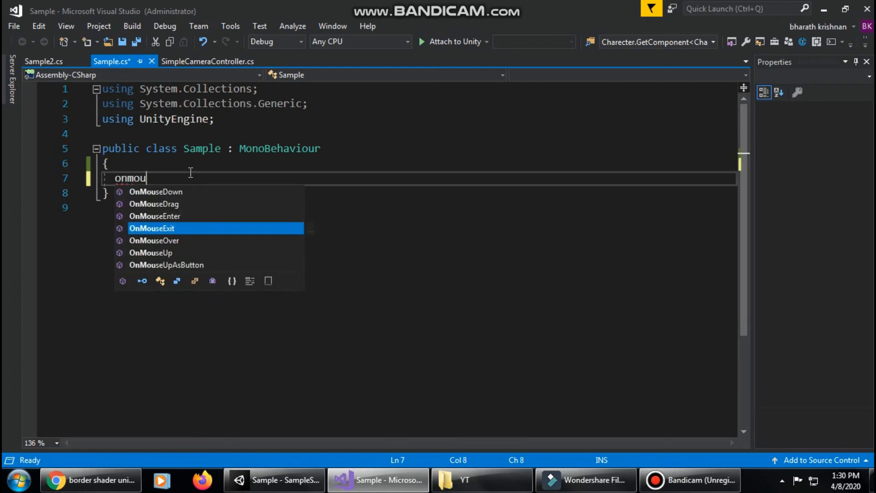
key(Up)
key(Tab)
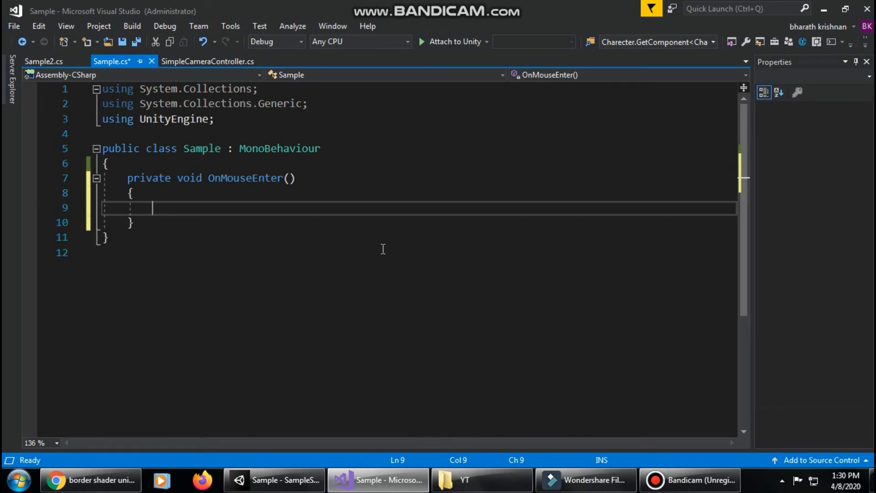
Write GetComponent<MeshRenderer>() inside the OnMouseEnter method.
text(getcom)
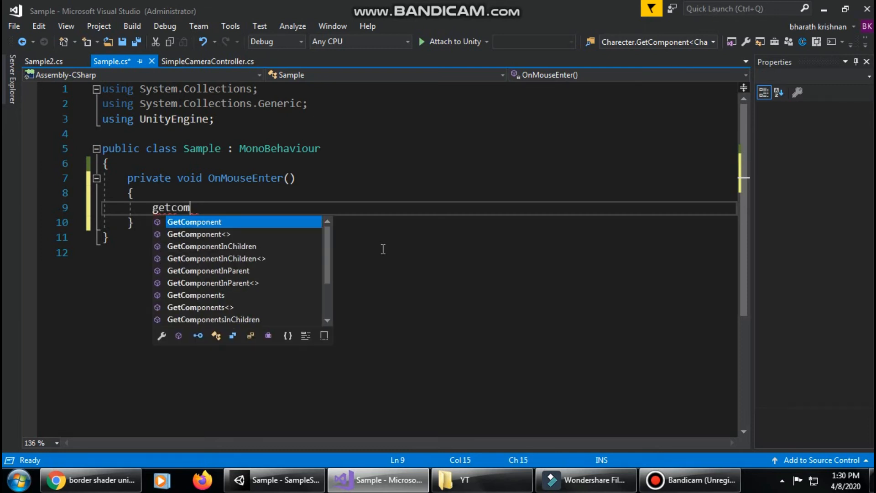
key(Down)
key(Tab)
text(<)
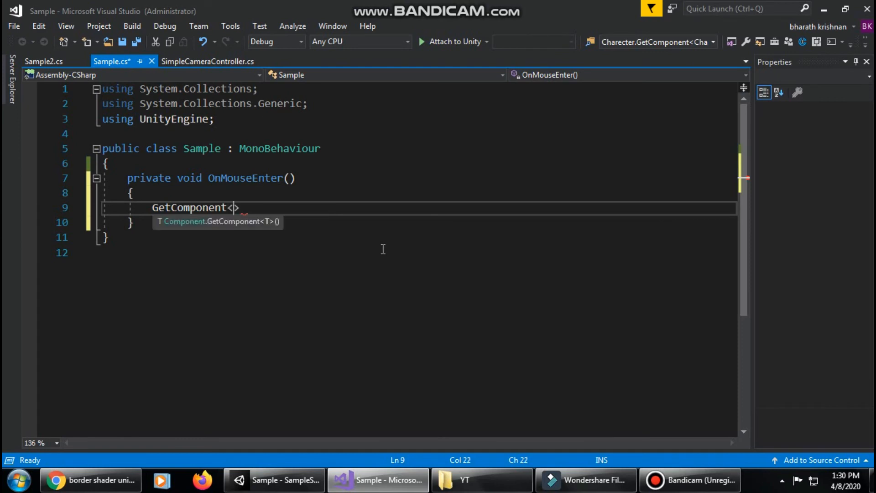
text(m)
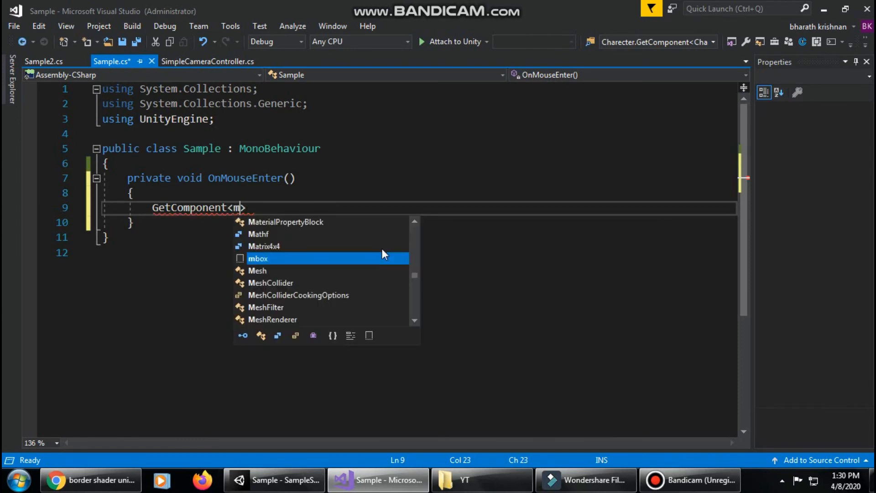
text(eshr)
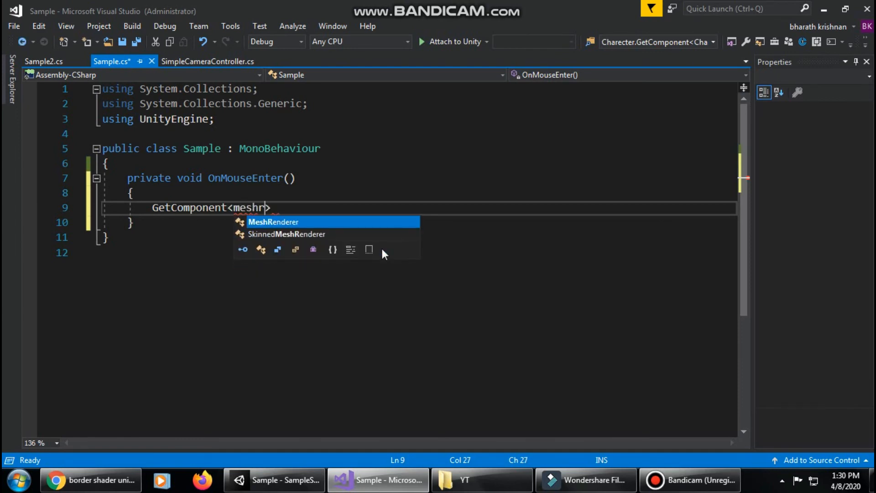
key(Tab)
text(>())
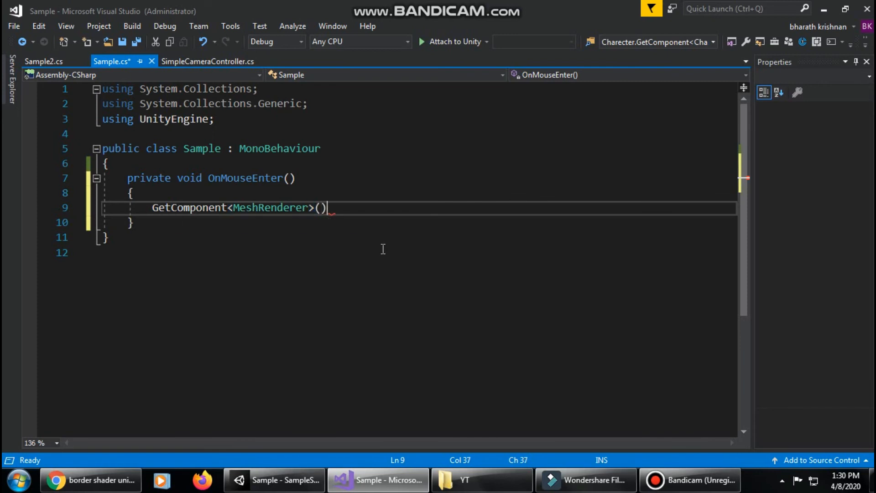
Complete the GetComponent<MeshRenderer>() statement in OnMouseEnter with .material.SetFloat("Change", 0);.
text(.)
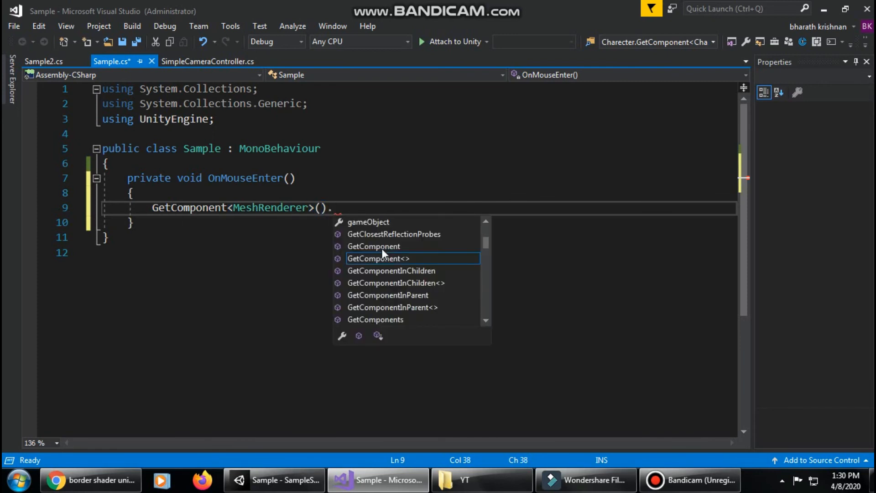
text(mater)
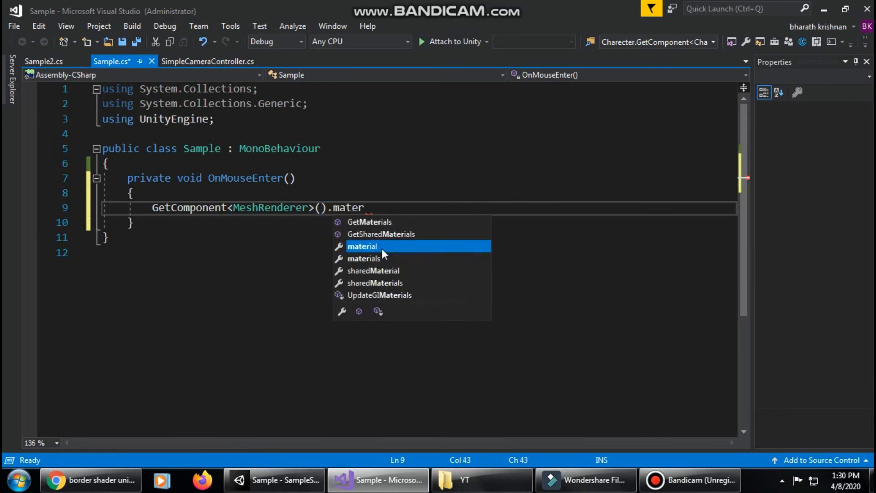
key(Tab)
text(.)
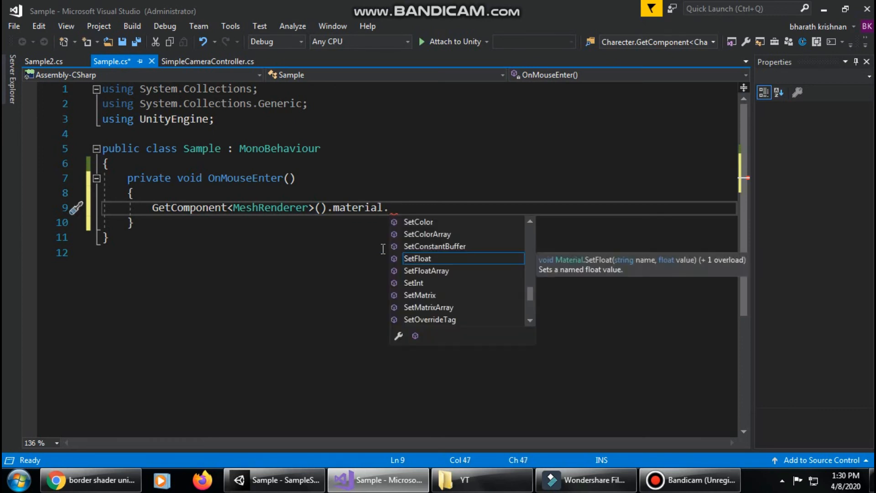
key(Tab)
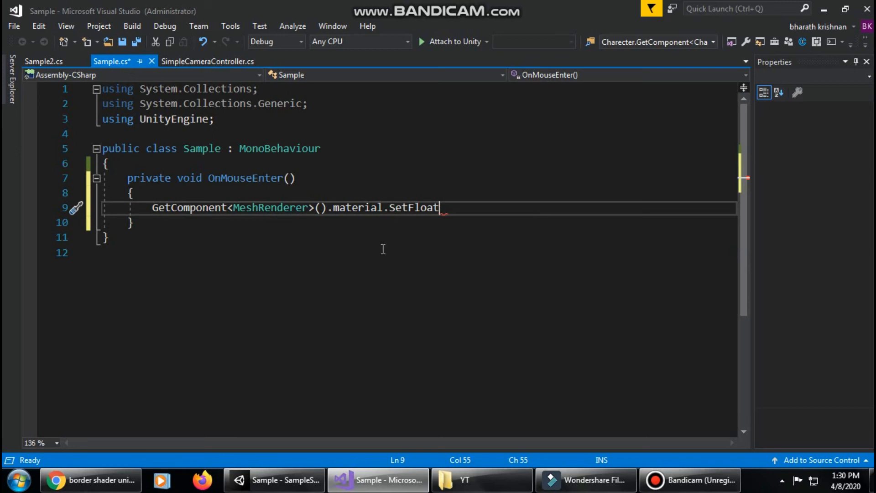
text(()
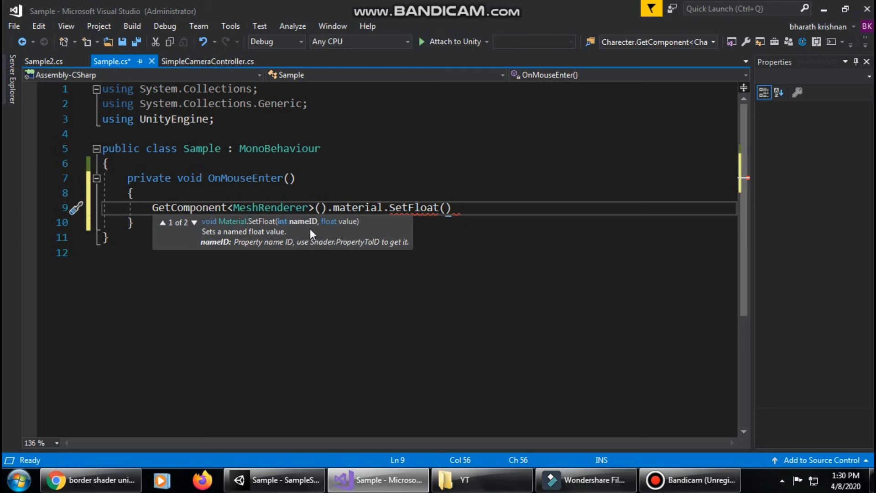
text("Change")
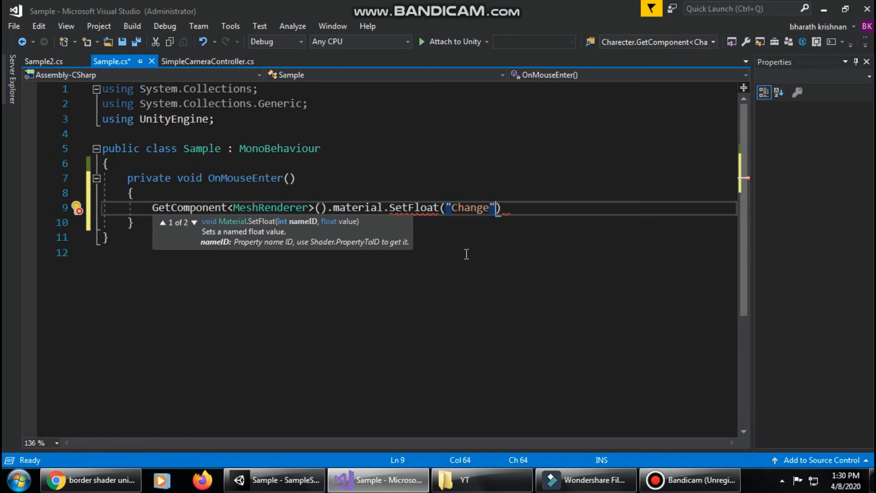
text(,)
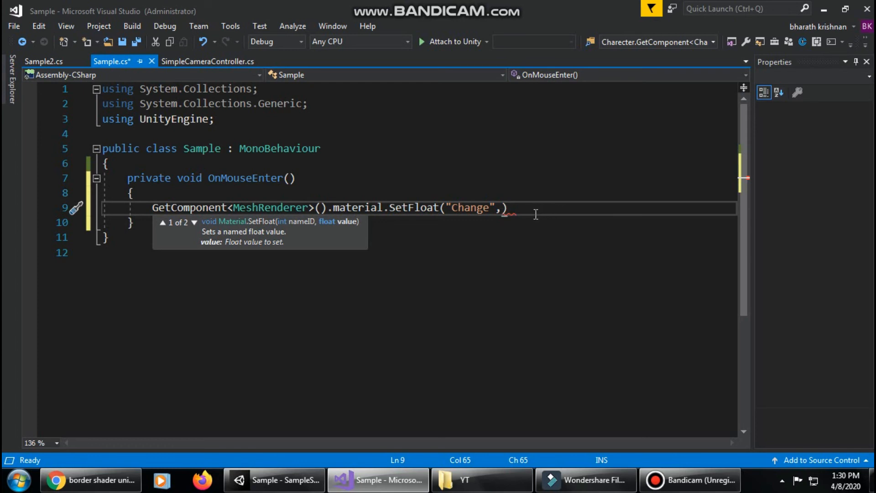
text(0);)
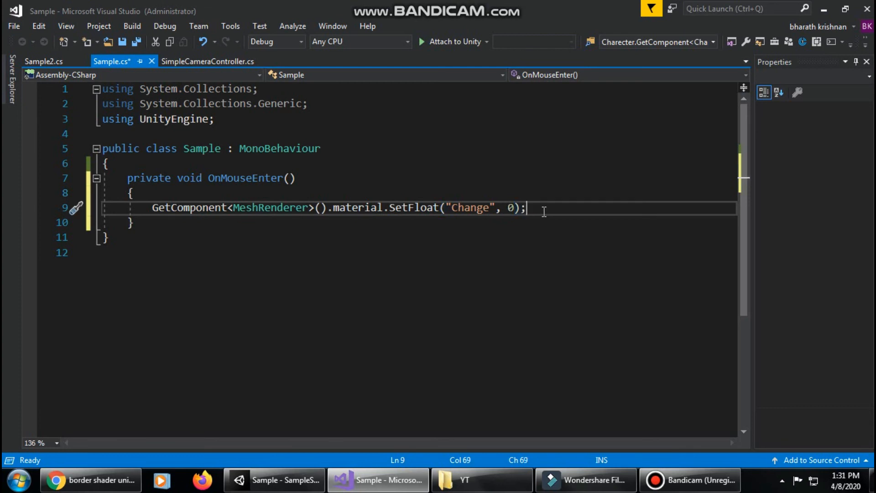
Add a private void OnMouseExit() method below OnMouseEnter in the Sample class.
click(140, 222)
key(Return)
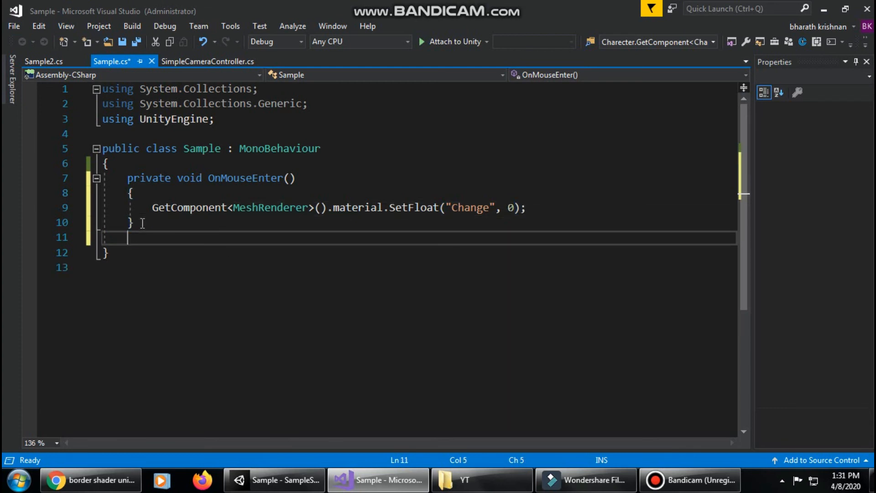
text(onmu)
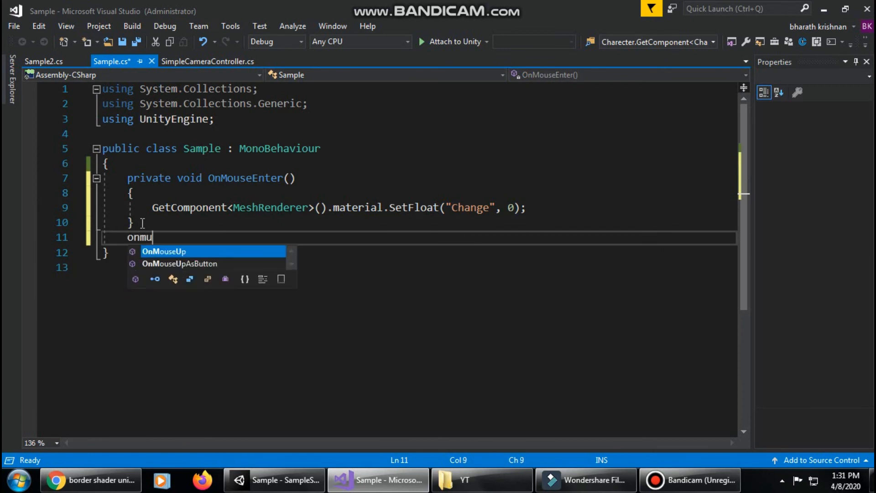
key(BackSpace)
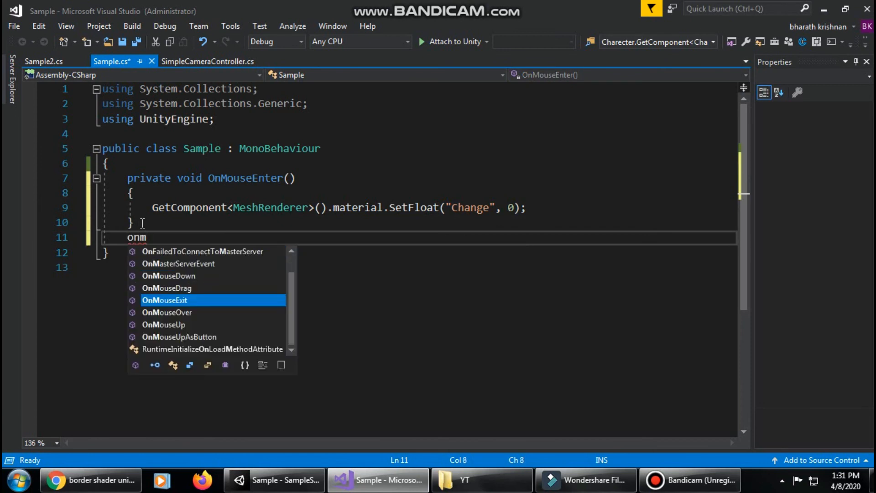
key(Tab)
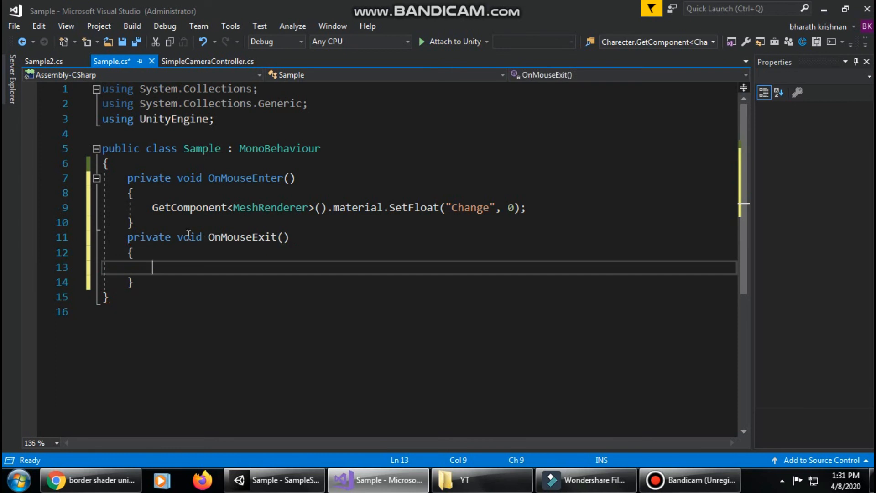
Copy the SetFloat statement from OnMouseEnter into the body of OnMouseExit.
drag(152, 207, 536, 204)
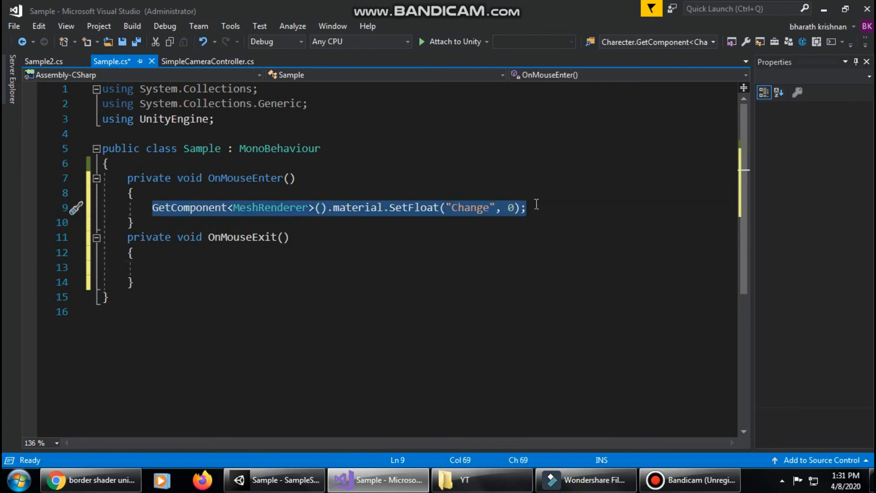
key(ctrl+c)
click(284, 273)
key(ctrl+v)
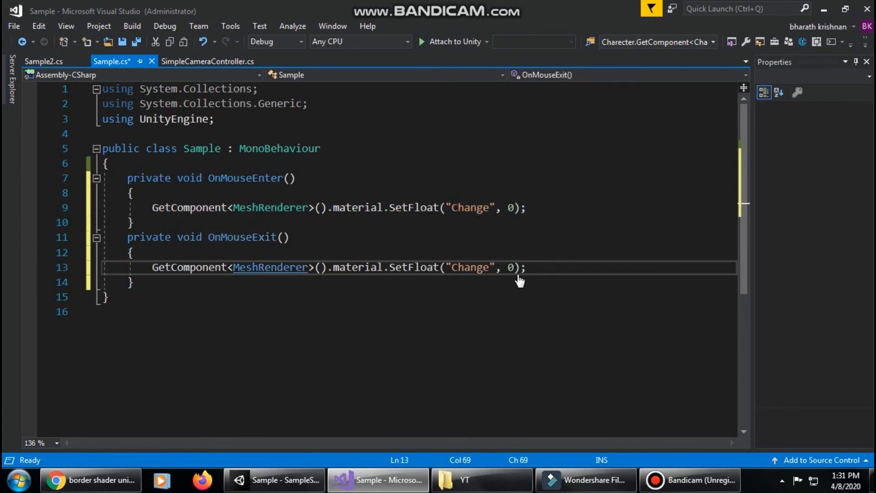
Change the SetFloat value in OnMouseExit to 1, keeping the statement on one line, and save the script.
click(514, 268)
key(BackSpace)
text(1)
key(Return)
click(570, 270)
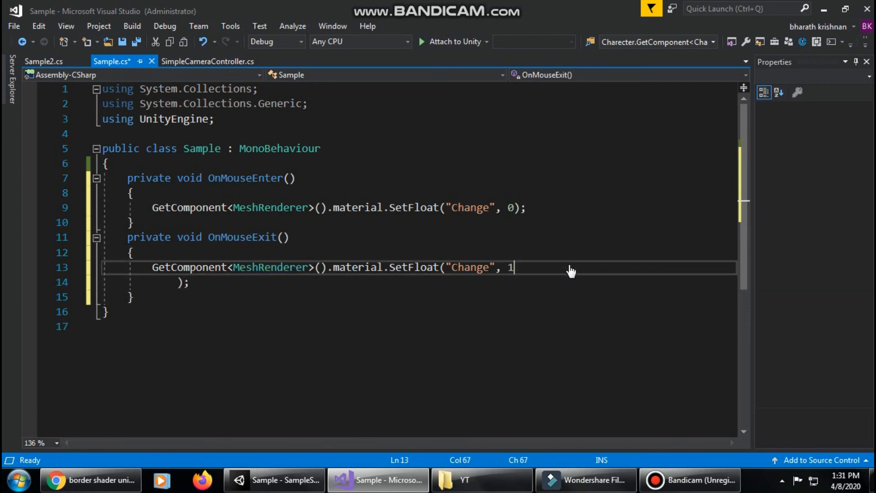
key(Delete)
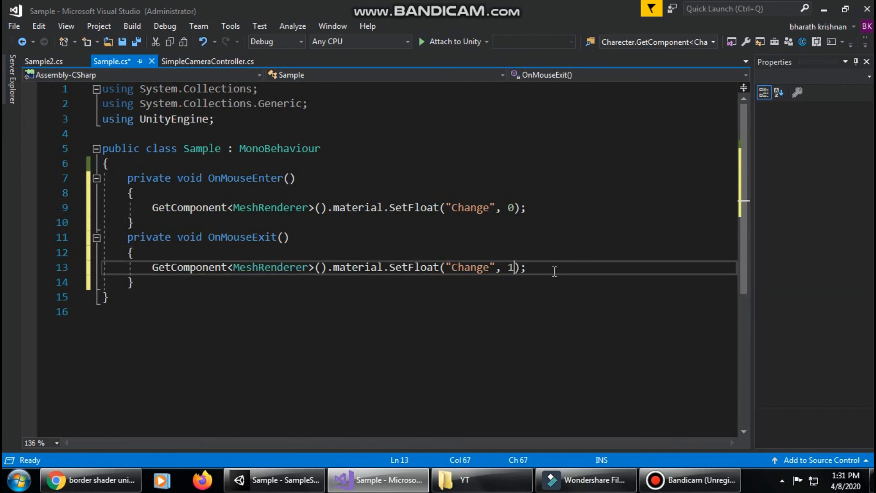
click(554, 271)
key(ctrl+s)
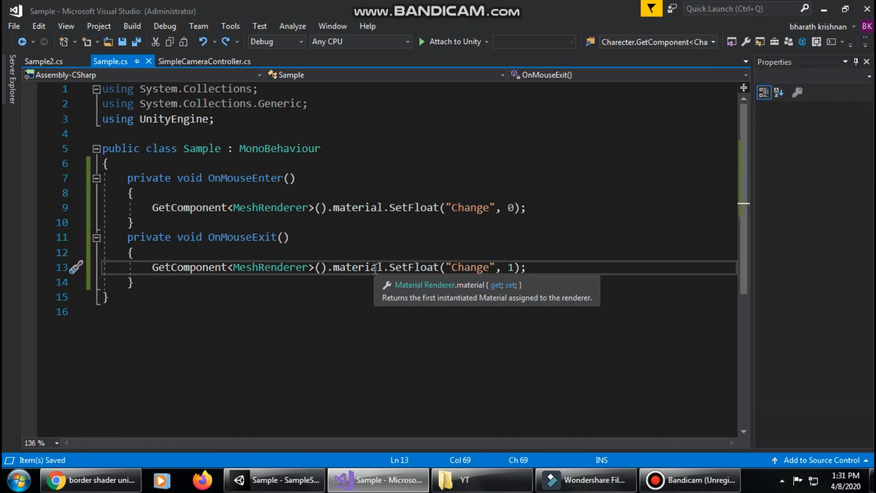
Switch to Unity and assign the Untitled-1 texture to the Tex property of the Quad's Border material.
click(310, 486)
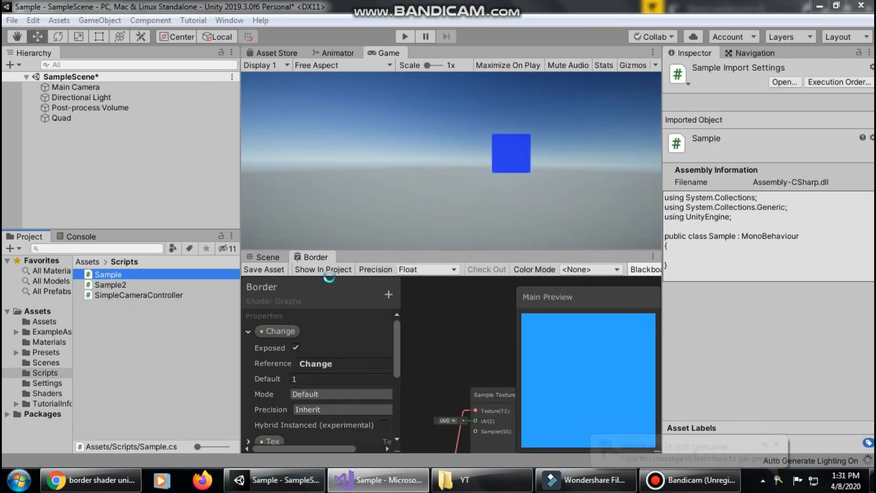
click(138, 120)
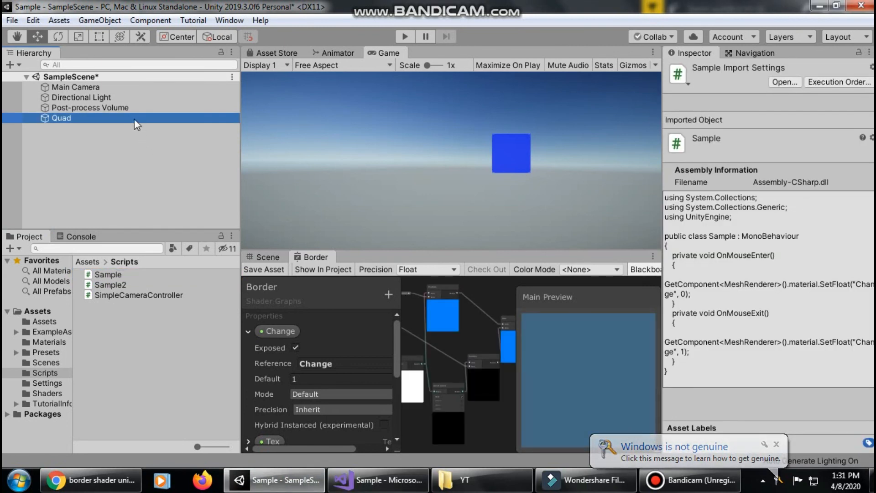
click(134, 119)
click(846, 328)
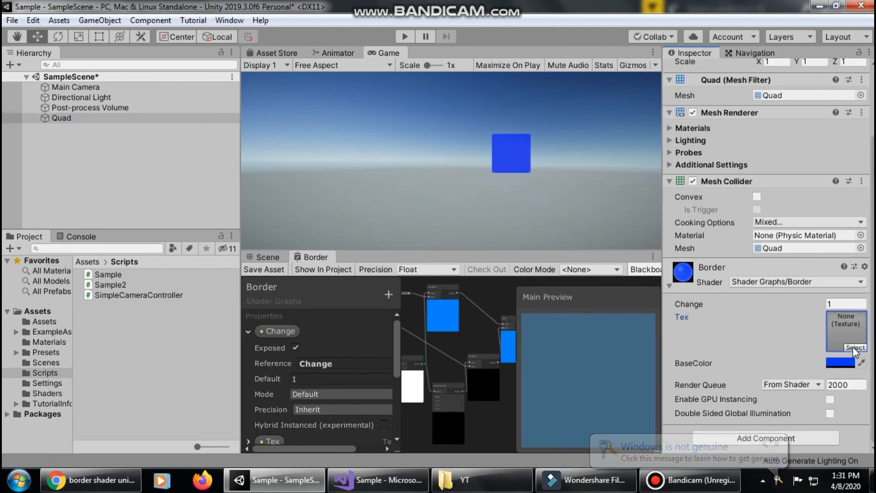
click(855, 347)
drag(867, 260, 872, 385)
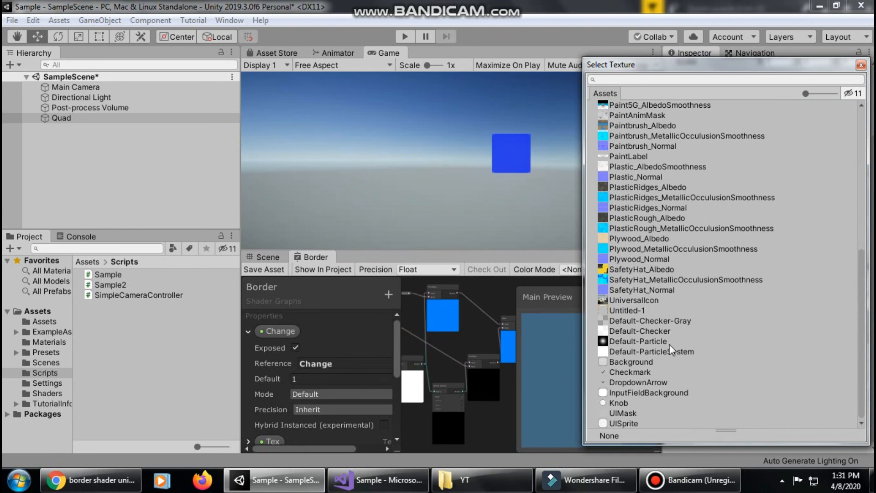
double_click(643, 306)
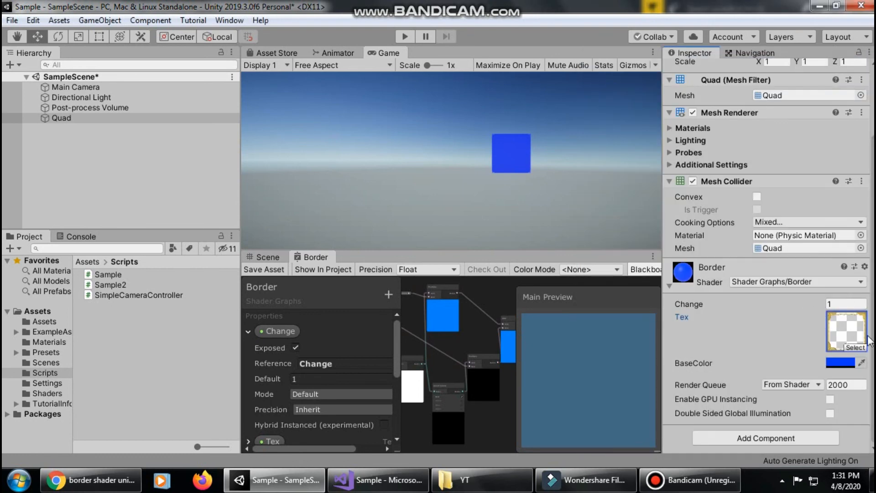
Attach the Sample script to the Quad as a component and start Play mode.
click(137, 143)
click(126, 120)
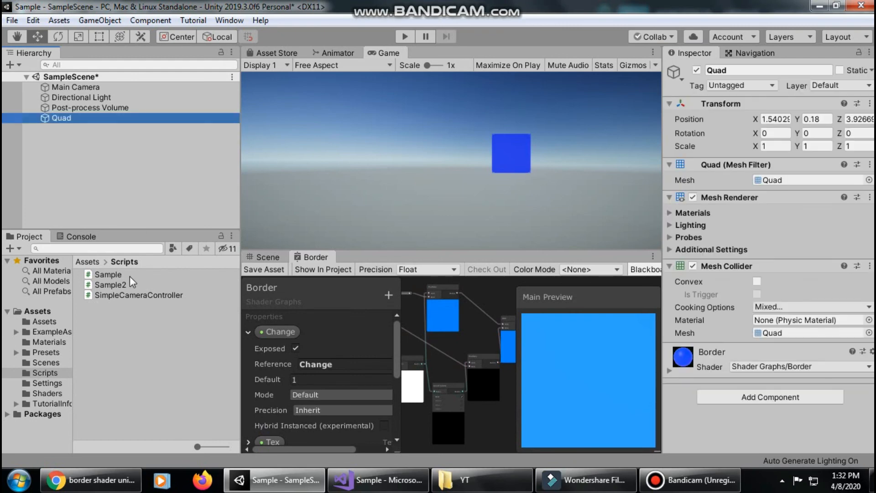
drag(136, 274, 702, 440)
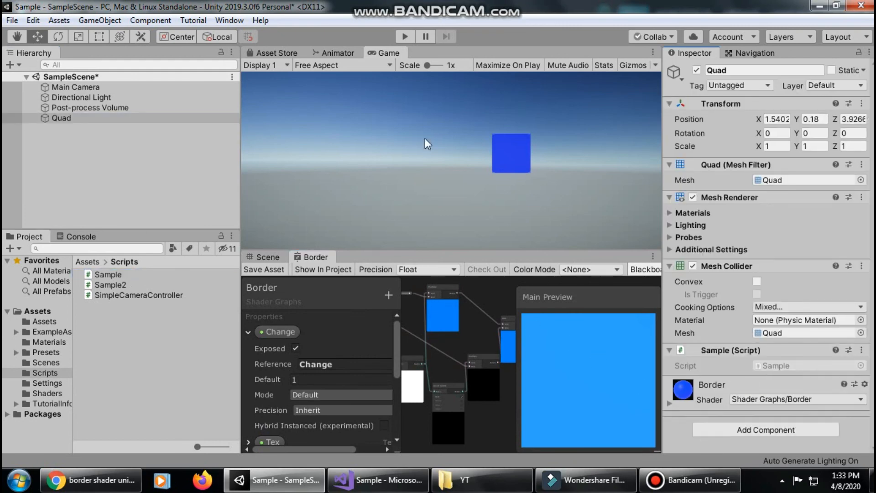
click(404, 37)
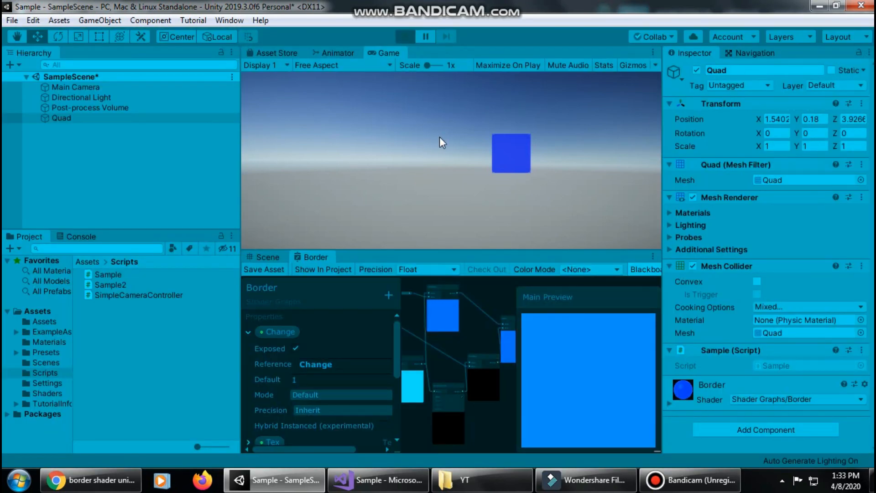